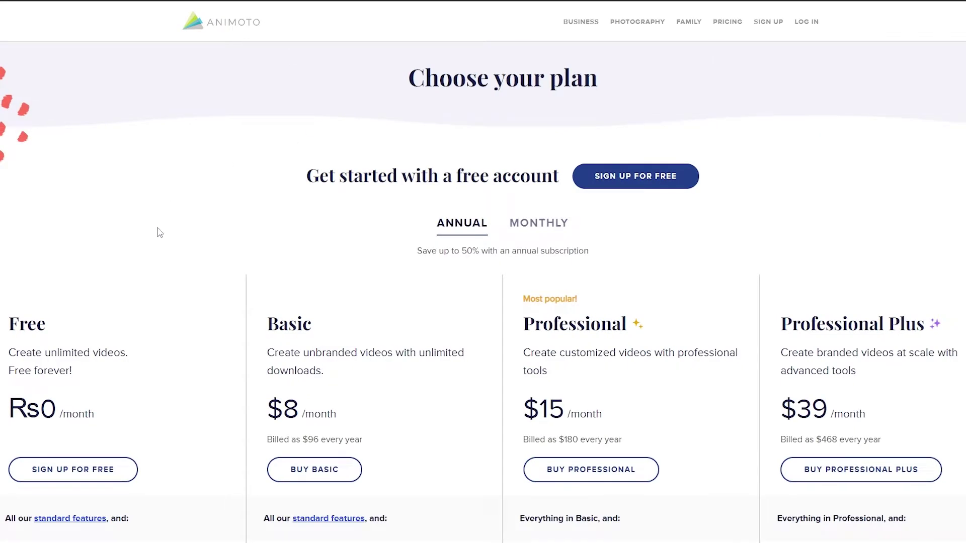
scroll(224, 218, "down", 5)
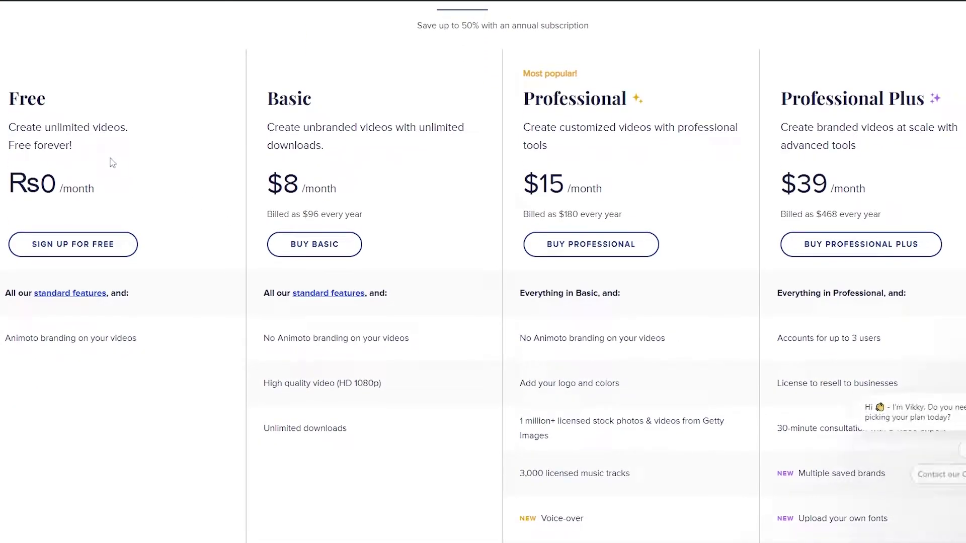
scroll(69, 56, "down", 2)
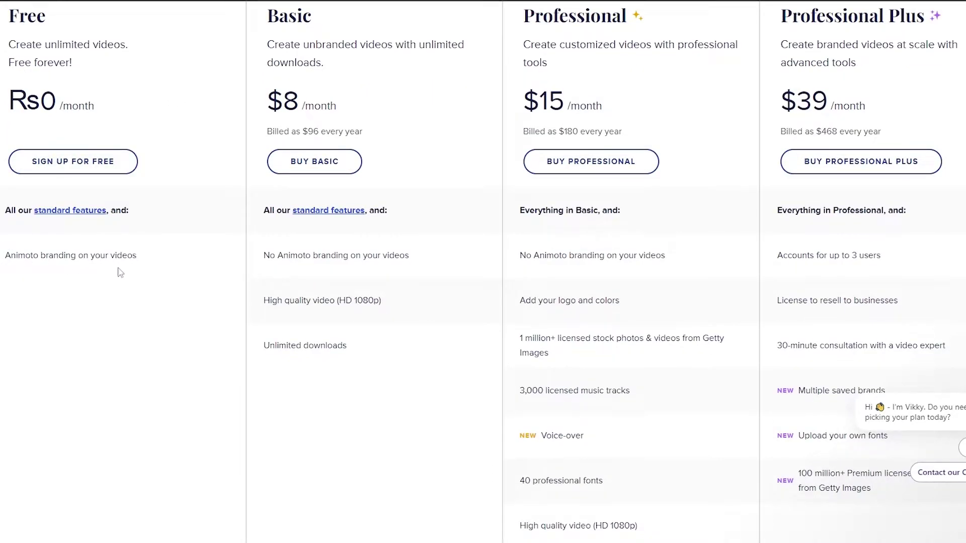
left_click_drag(3, 258, 132, 254)
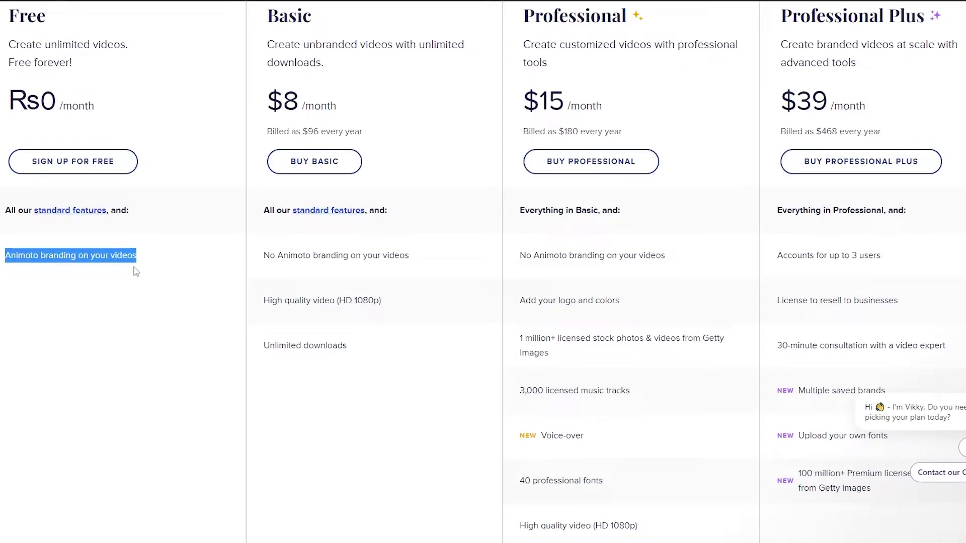
left_click(189, 280)
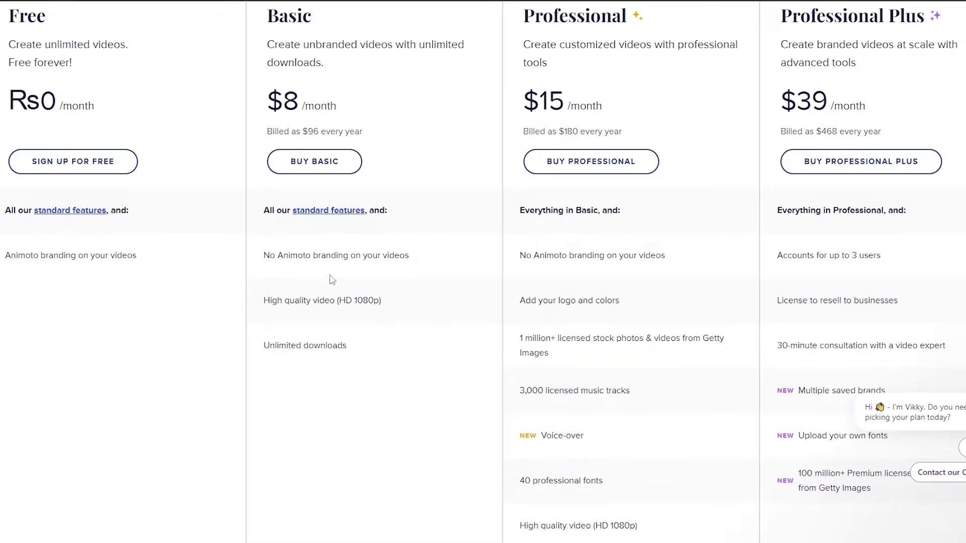
left_click_drag(262, 256, 438, 255)
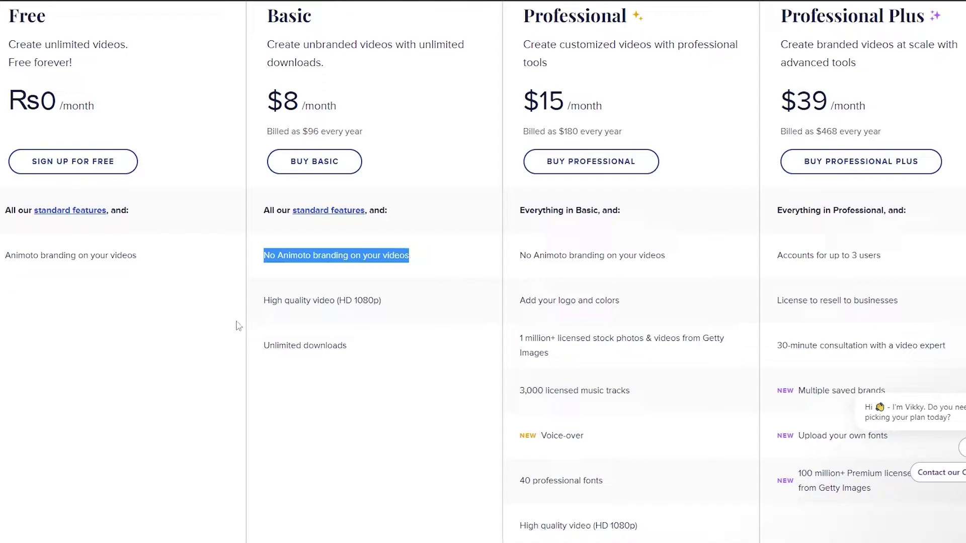
left_click_drag(264, 300, 406, 300)
left_click(384, 309)
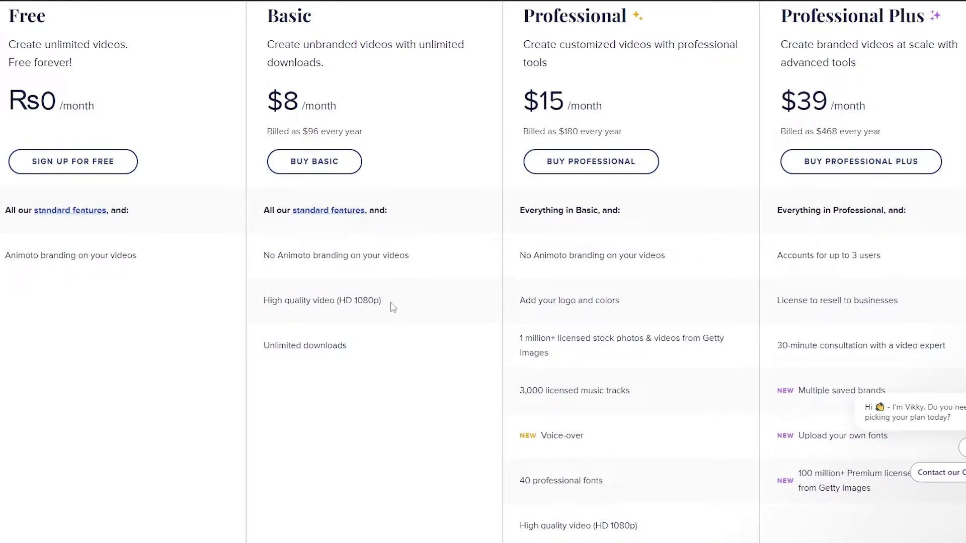
left_click_drag(267, 349, 367, 349)
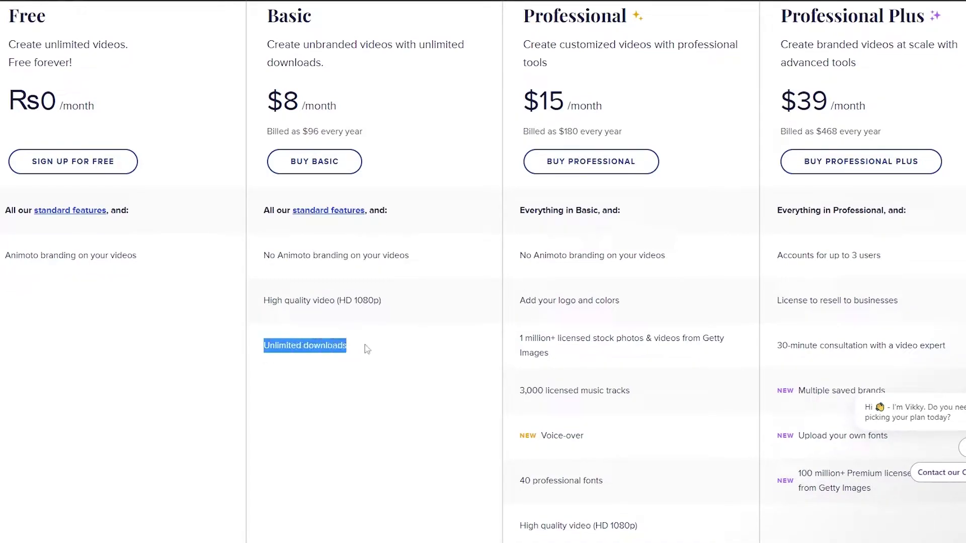
left_click(379, 350)
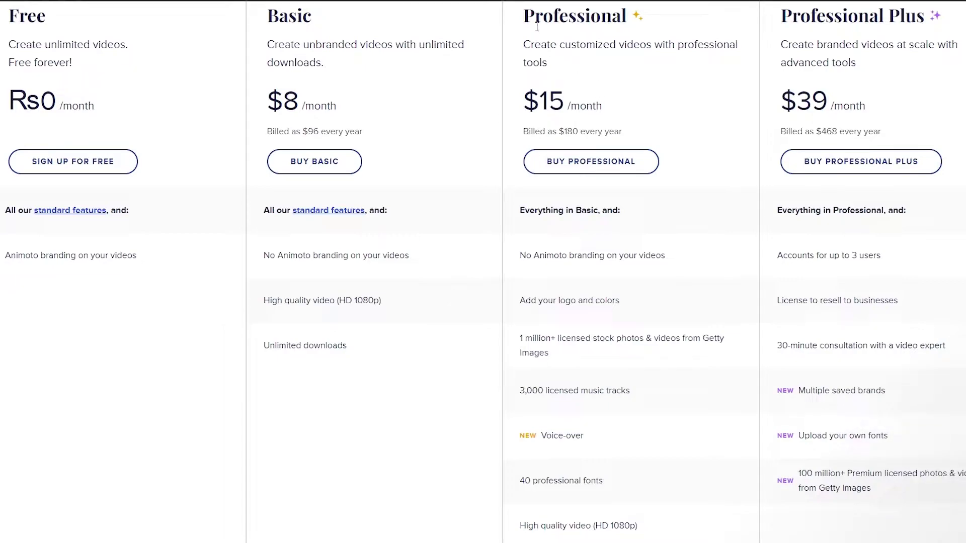
left_click_drag(545, 101, 610, 115)
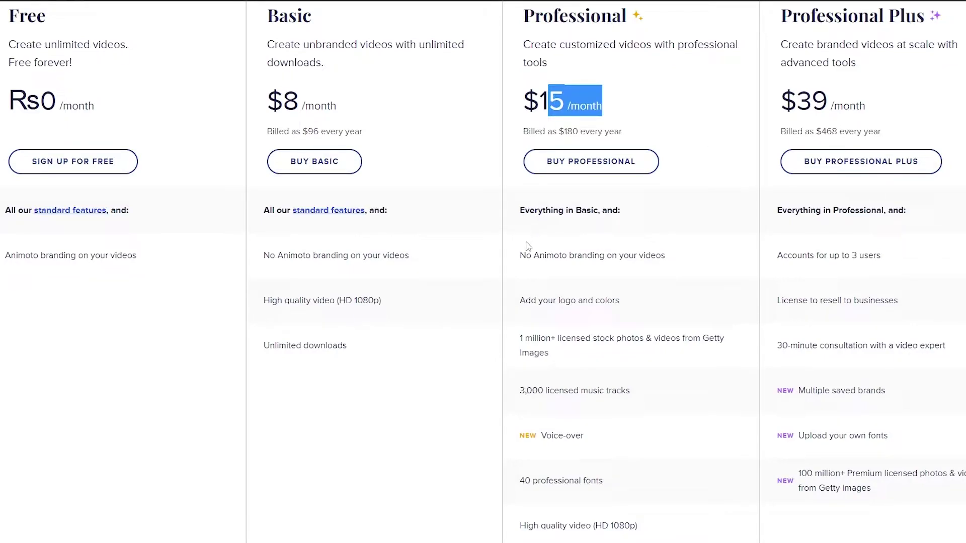
left_click_drag(523, 254, 674, 260)
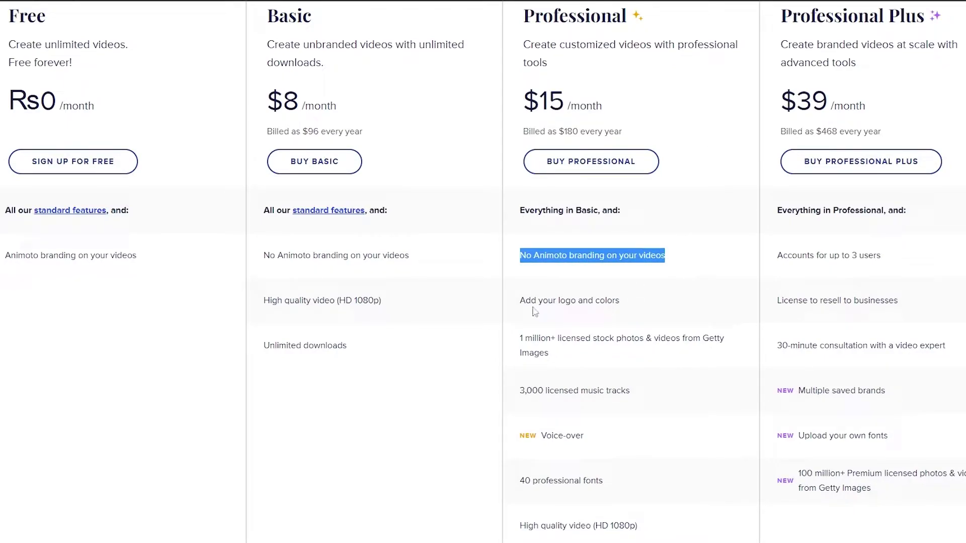
left_click_drag(524, 300, 679, 302)
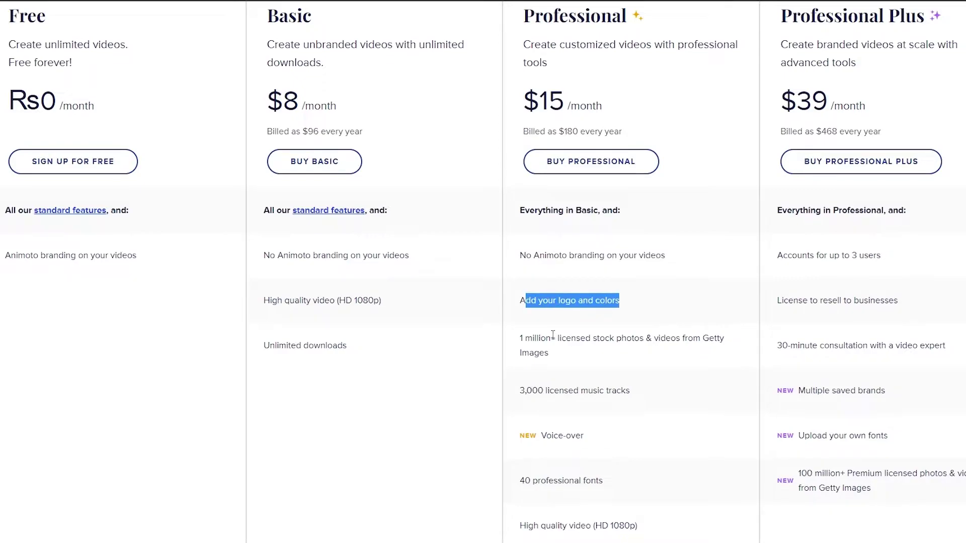
left_click_drag(518, 346, 625, 355)
left_click(599, 357)
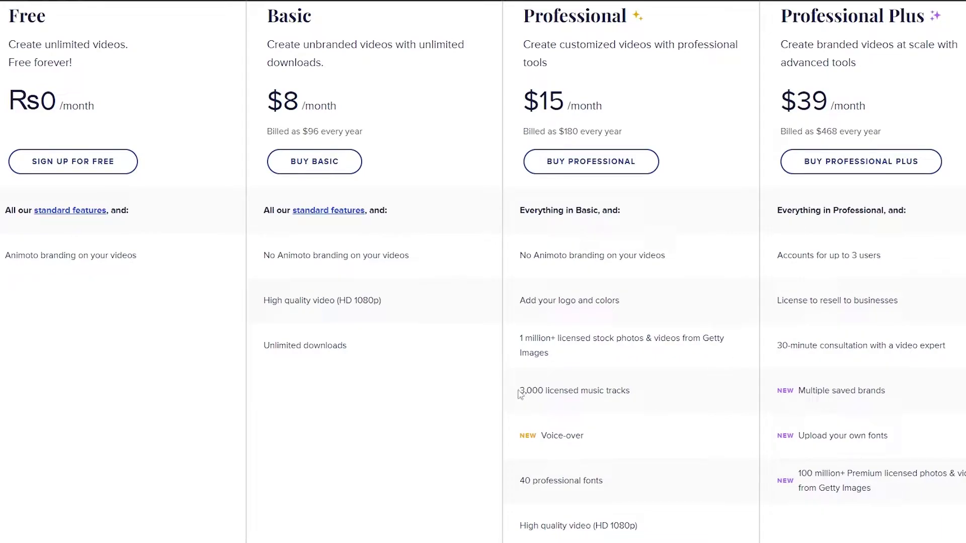
left_click_drag(518, 390, 666, 401)
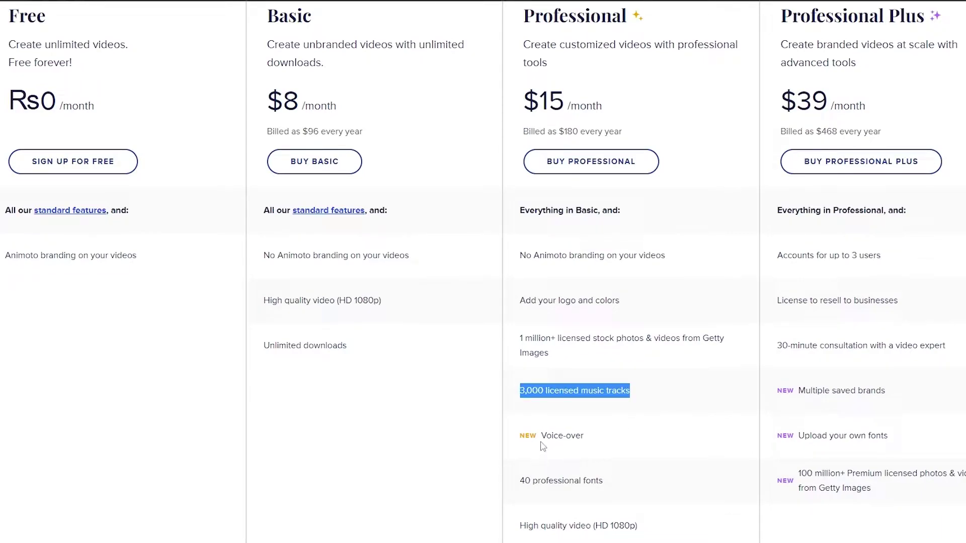
left_click_drag(540, 436, 623, 438)
left_click(514, 482)
left_click_drag(515, 478, 617, 476)
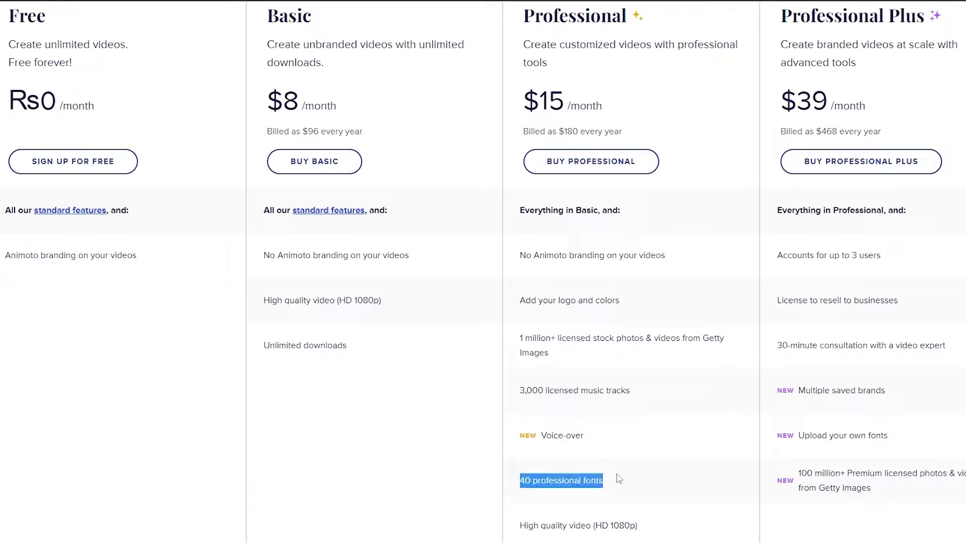
scroll(633, 467, "down", 3)
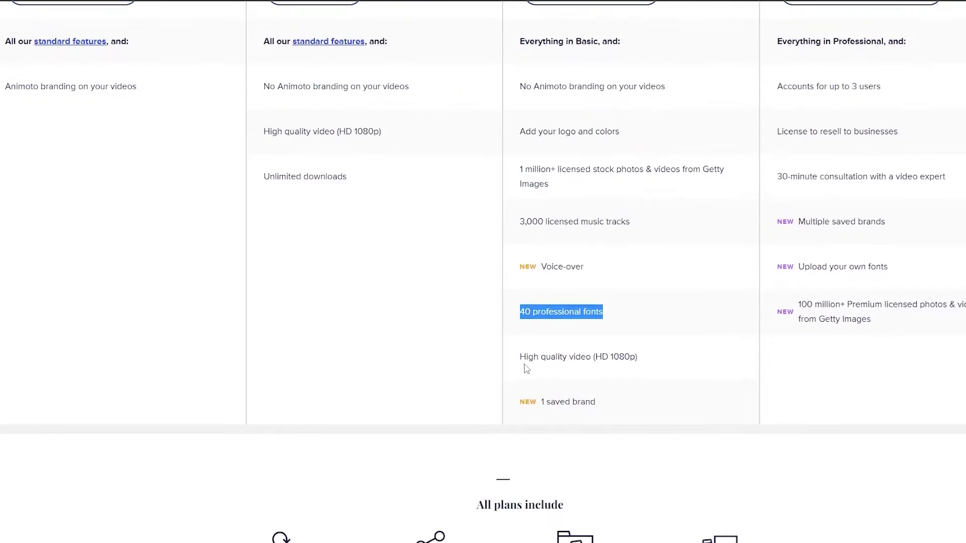
left_click_drag(522, 364, 642, 377)
left_click_drag(541, 408, 632, 411)
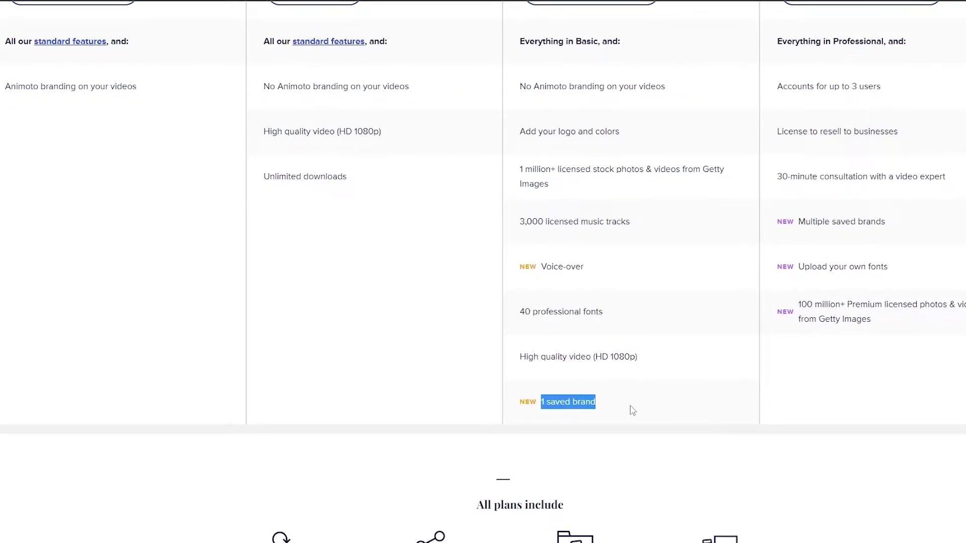
scroll(913, 422, "up", 4)
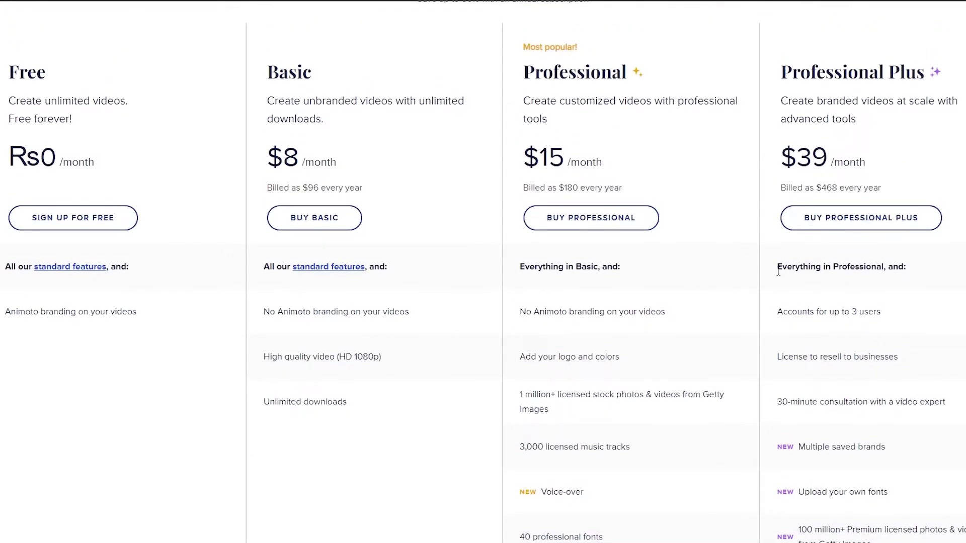
scroll(855, 301, "down", 1)
scroll(830, 262, "up", 1)
left_click_drag(802, 157, 846, 160)
scroll(848, 316, "down", 1)
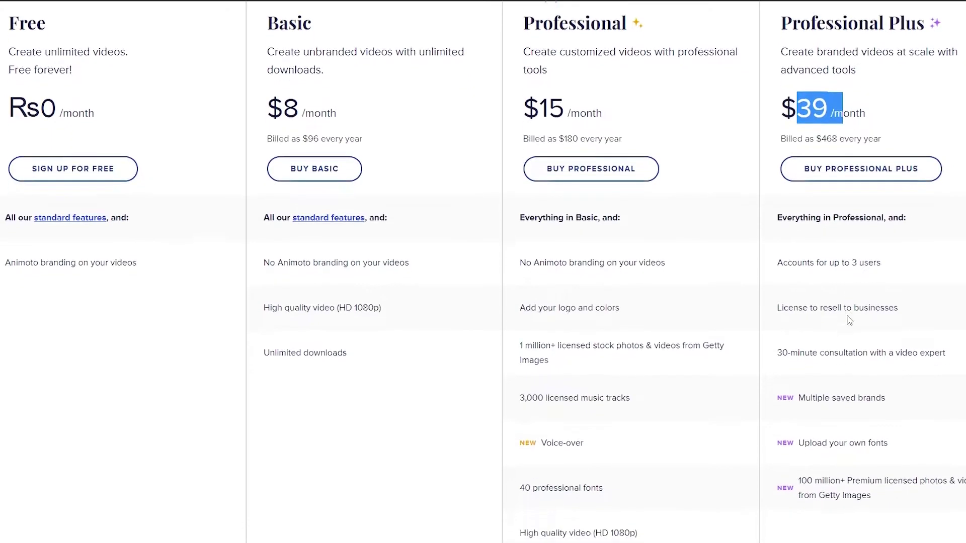
left_click_drag(777, 255, 905, 258)
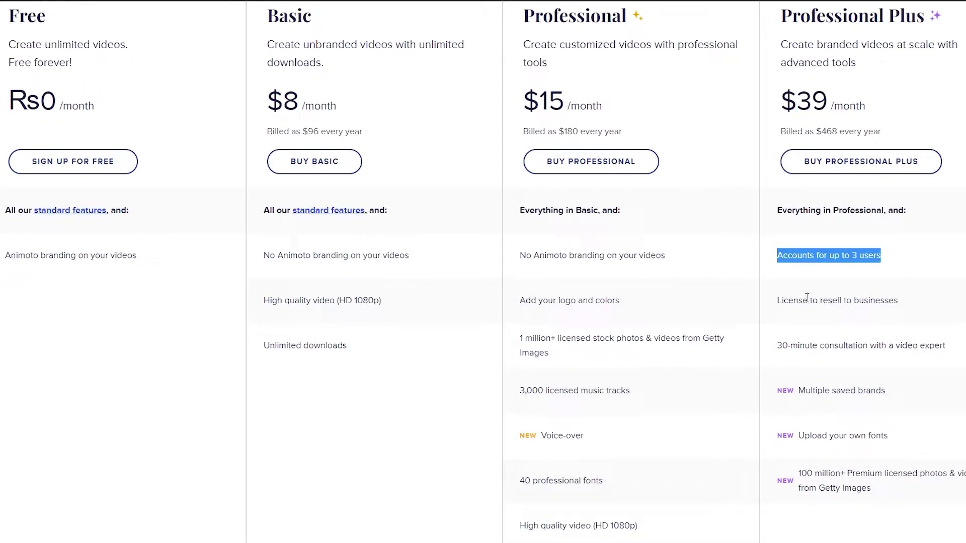
scroll(778, 303, "down", 1)
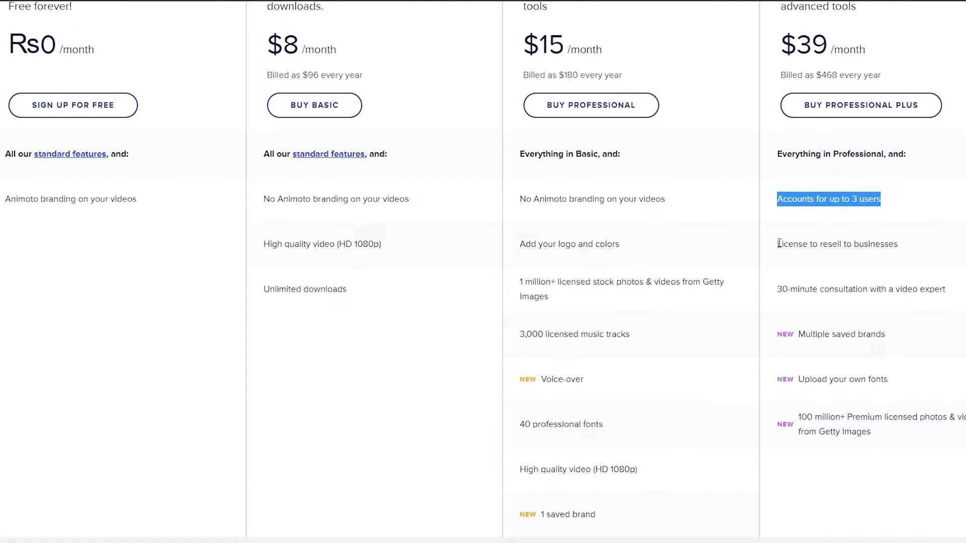
left_click_drag(776, 250, 912, 250)
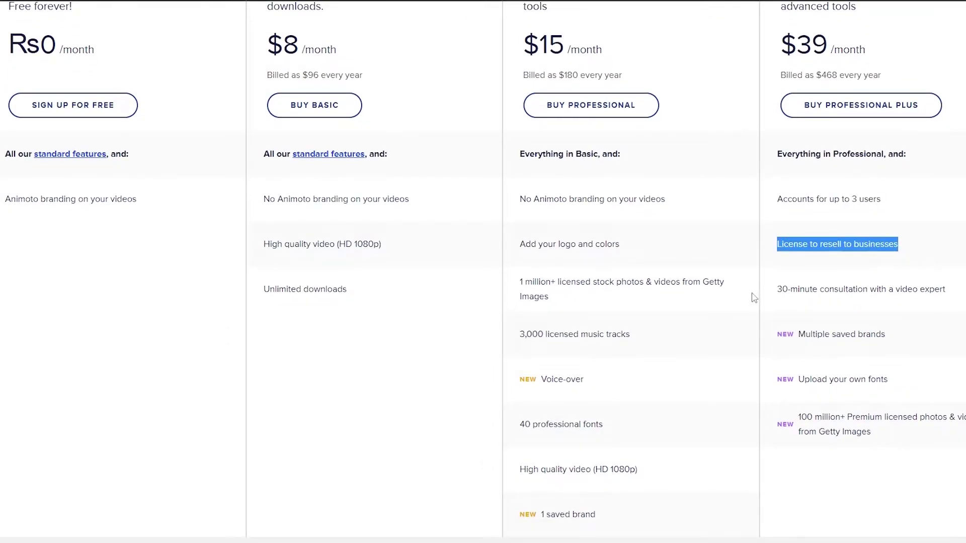
left_click_drag(781, 288, 945, 289)
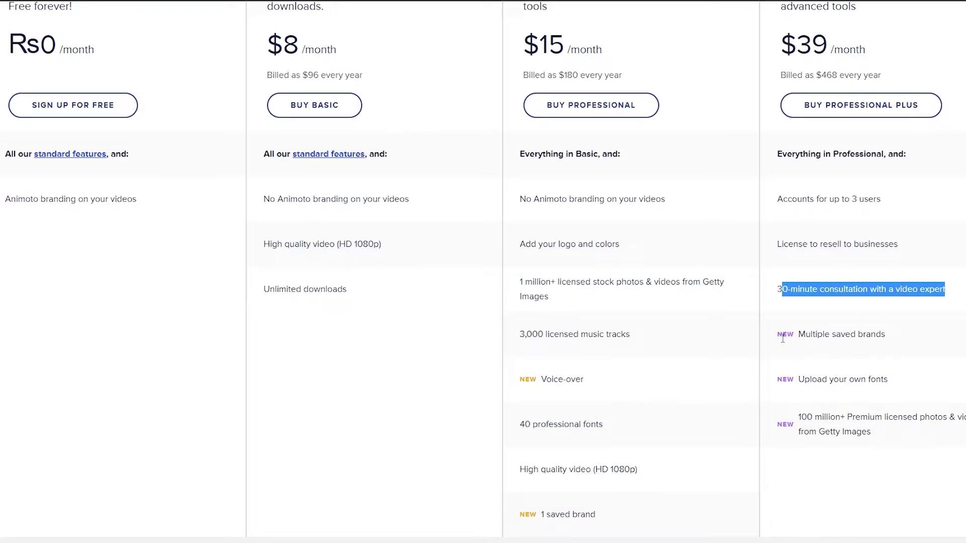
left_click_drag(795, 335, 925, 315)
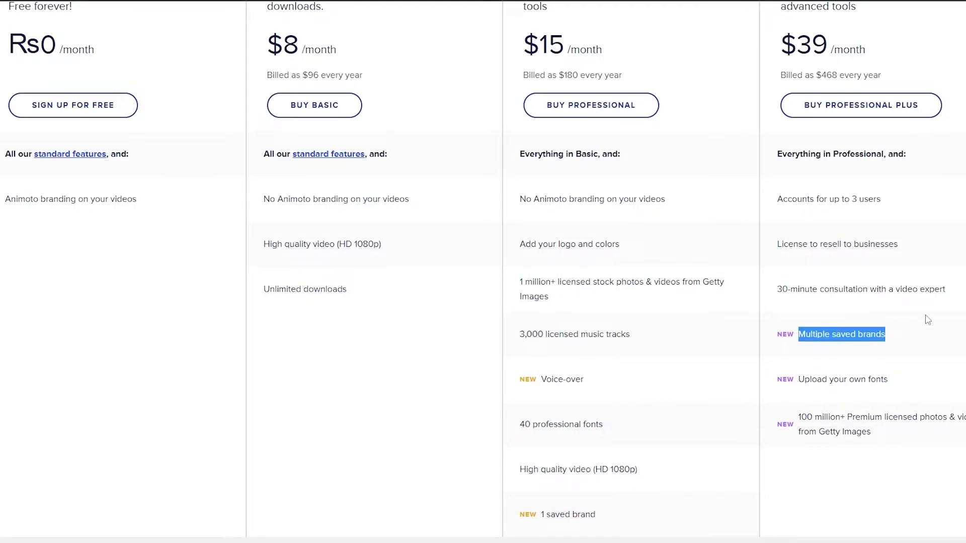
left_click_drag(800, 385, 955, 381)
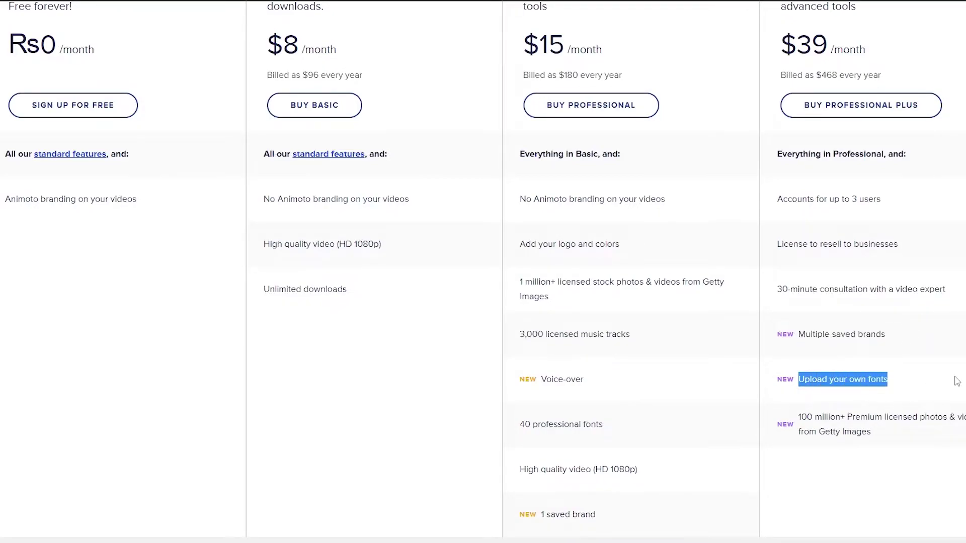
left_click_drag(797, 426, 871, 428)
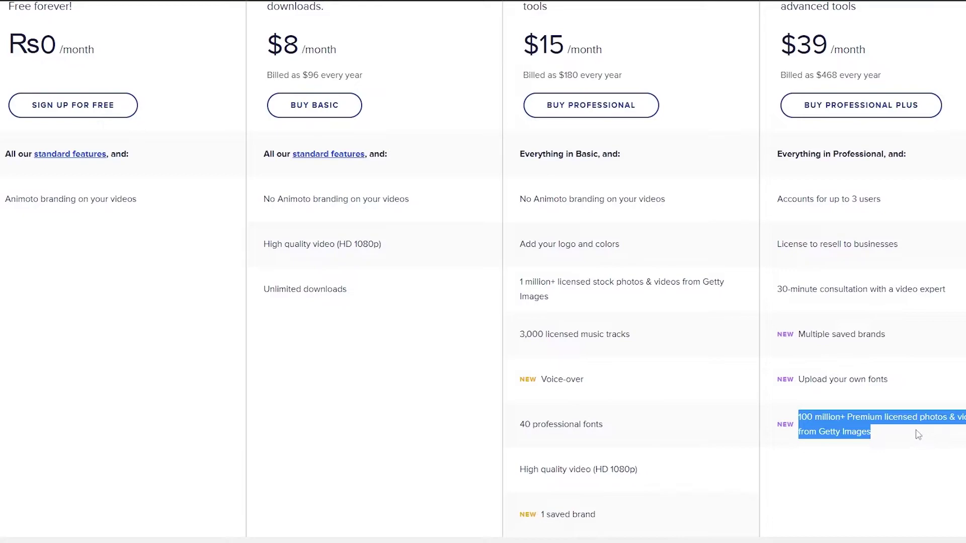
Step: Compare monthly and annual plan prices, settling on annual billing
left_click(416, 441)
scroll(414, 442, "up", 5)
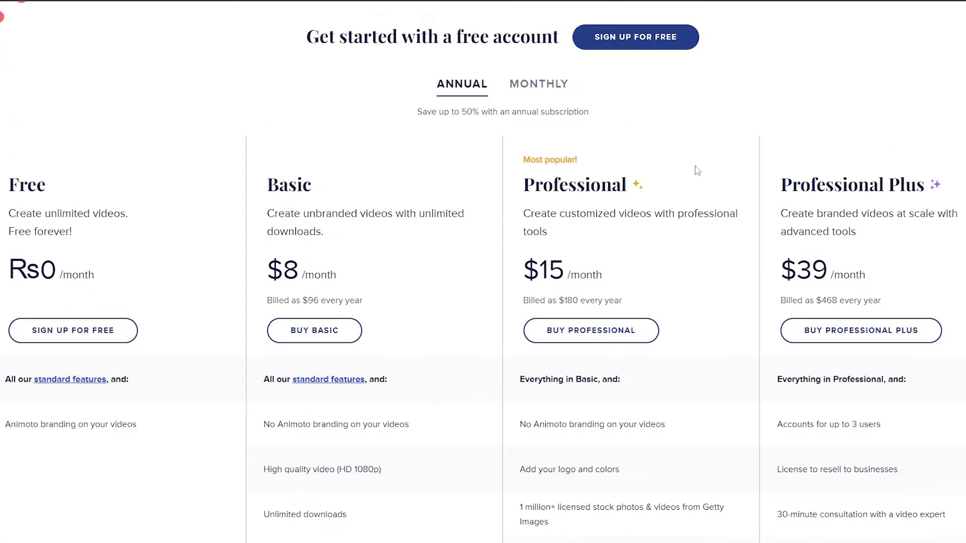
left_click(524, 90)
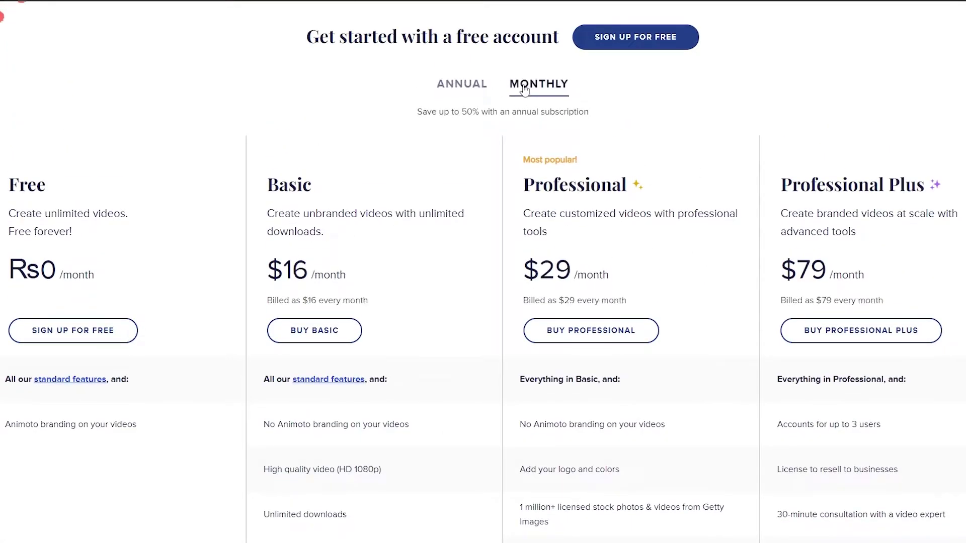
left_click(471, 93)
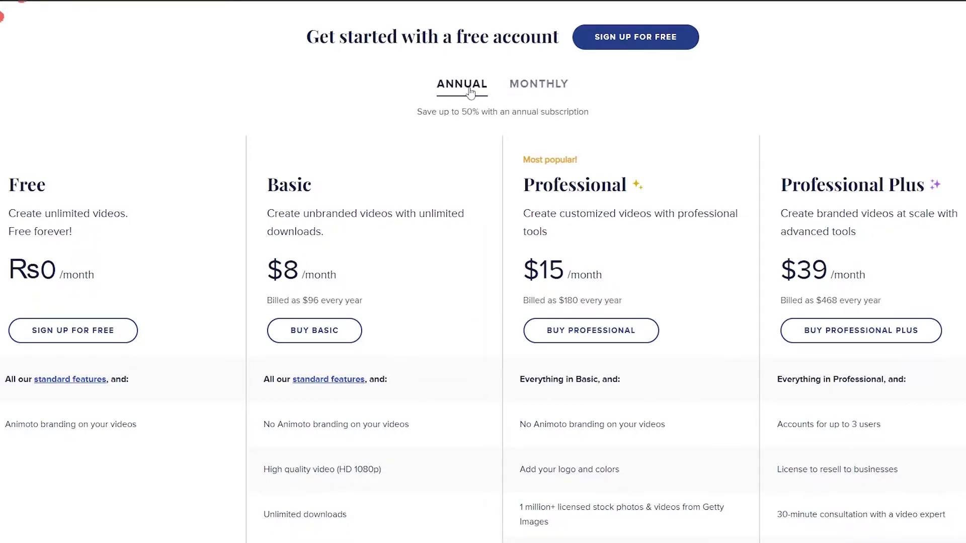
left_click(518, 91)
left_click(479, 90)
left_click(523, 90)
left_click(466, 96)
Step: Highlight the Basic plan's '$96 every year' price, then clear the selection
double_click(319, 299)
left_click_drag(320, 302, 385, 306)
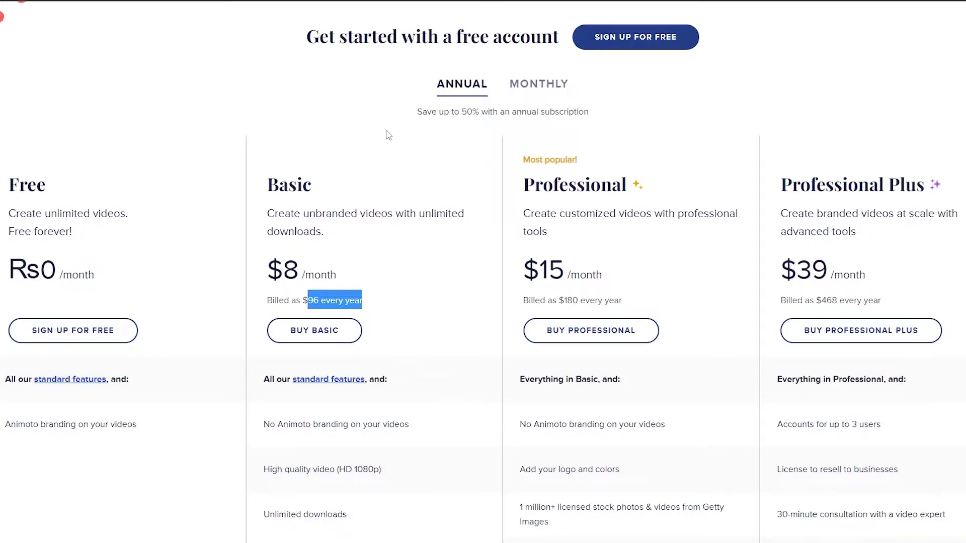
left_click(261, 235)
scroll(261, 235, "down", 3)
scroll(262, 236, "up", 3)
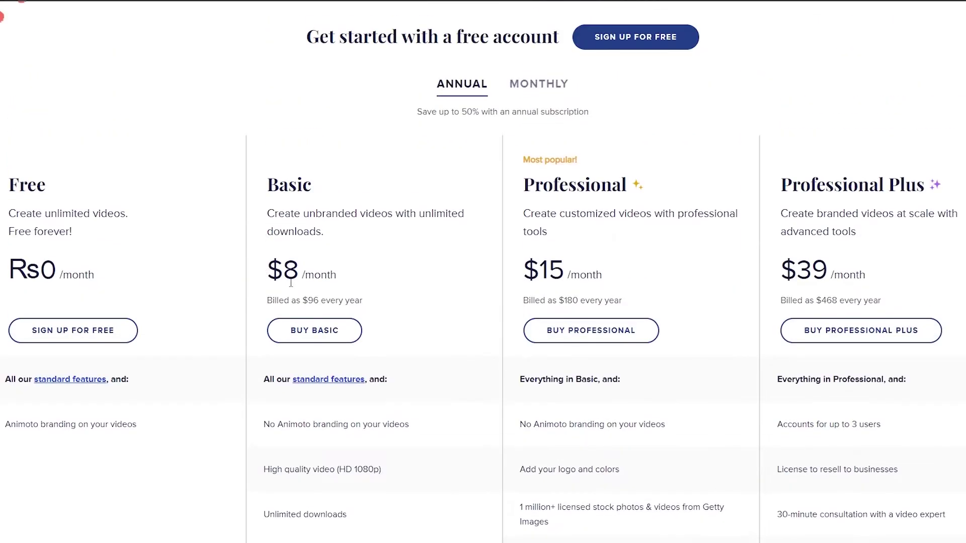
Step: Sign up for the free account and choose Personal Use as the video purpose
left_click(75, 334)
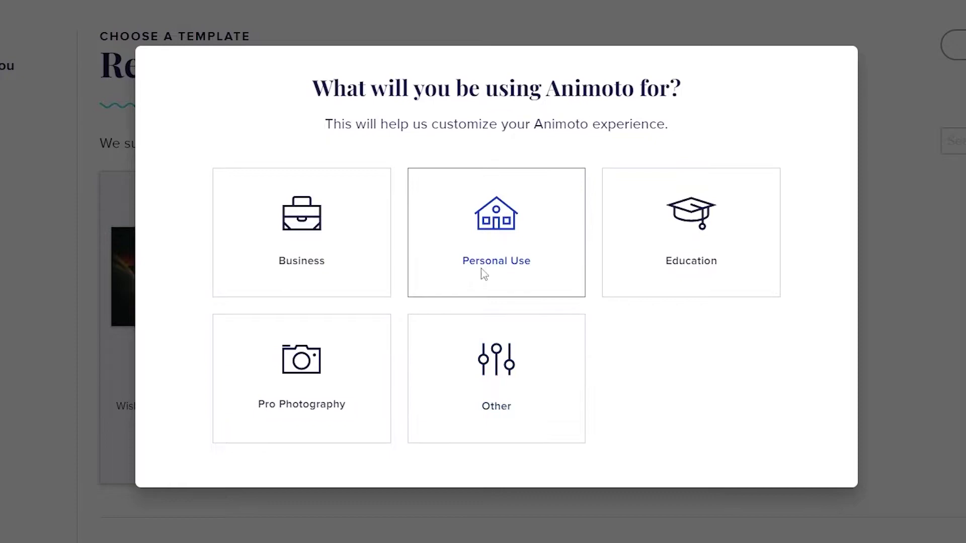
left_click(577, 286)
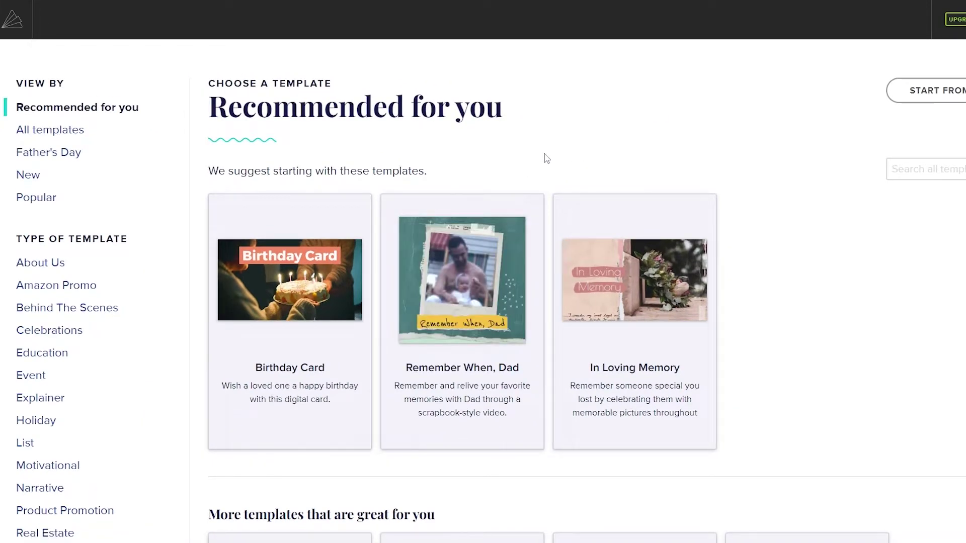
scroll(689, 149, "down", 1)
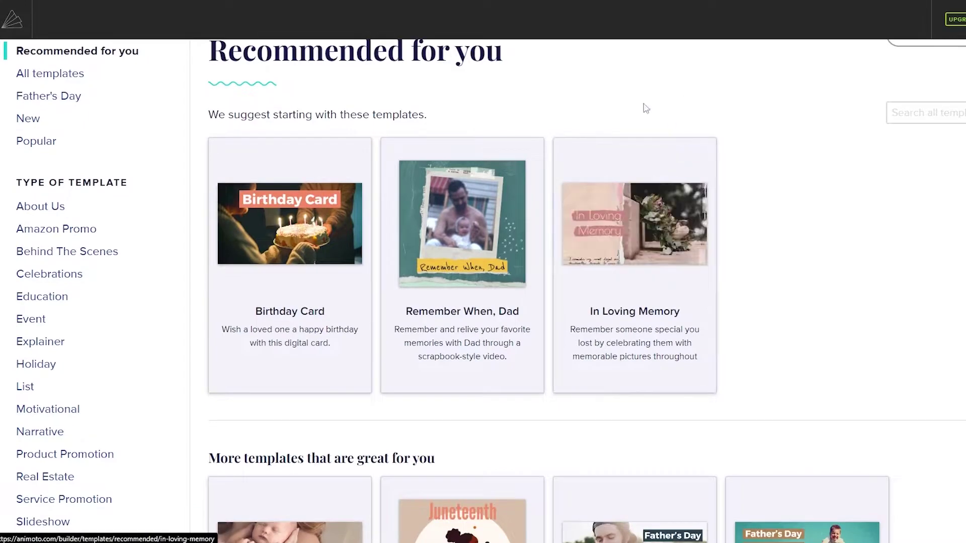
scroll(352, 116, "up", 1)
scroll(71, 279, "down", 5)
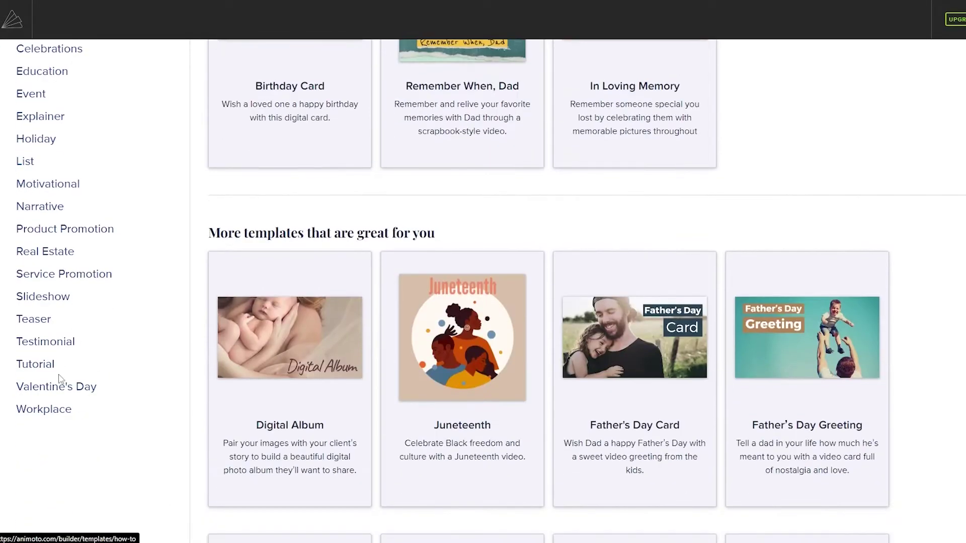
scroll(75, 397, "up", 4)
Step: Browse the Recommended for you templates and open the Birthday Card template
scroll(59, 162, "up", 2)
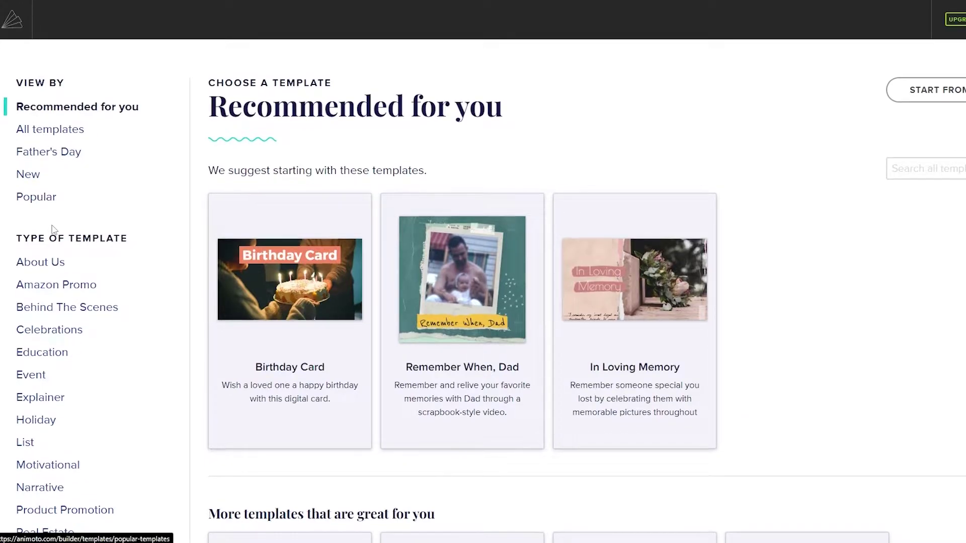
scroll(47, 201, "down", 1)
left_click_drag(17, 185, 142, 191)
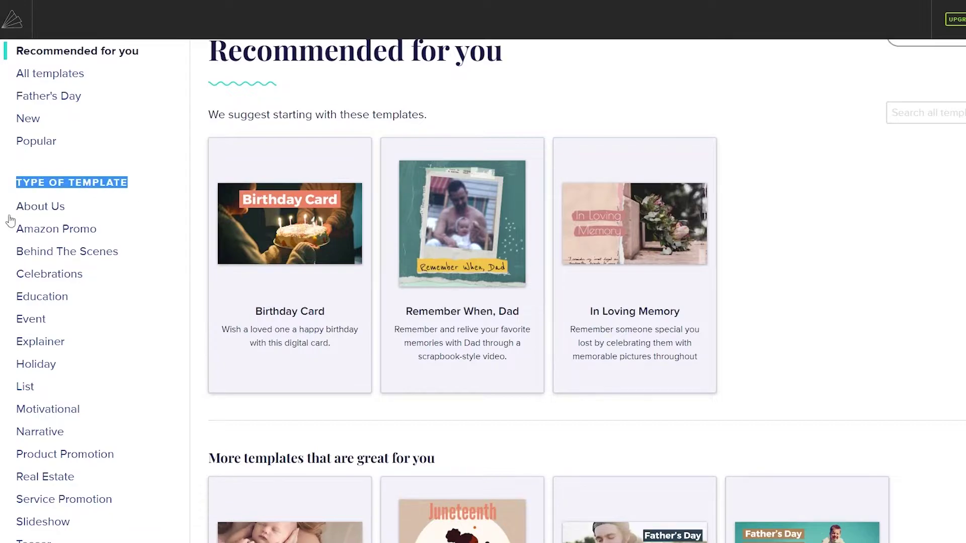
scroll(42, 259, "down", 2)
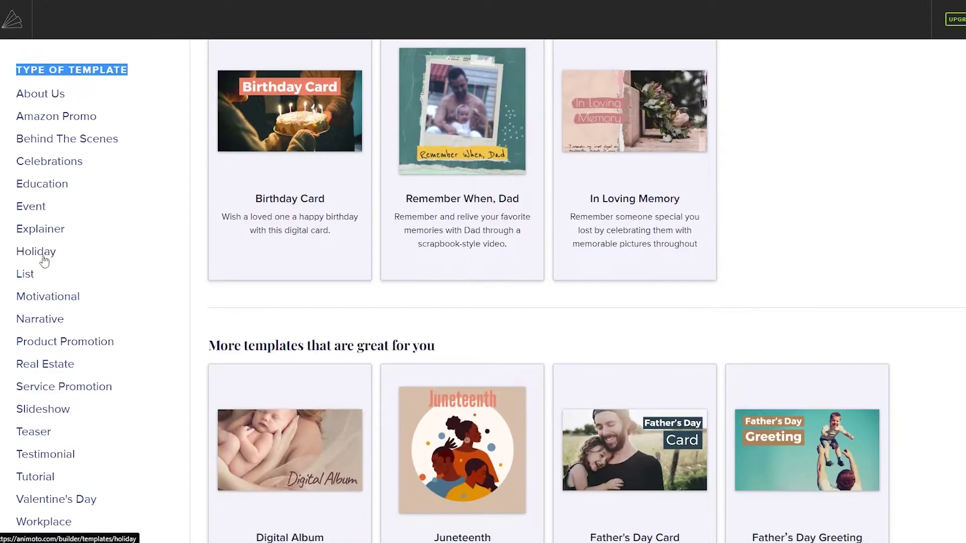
scroll(45, 298, "down", 3)
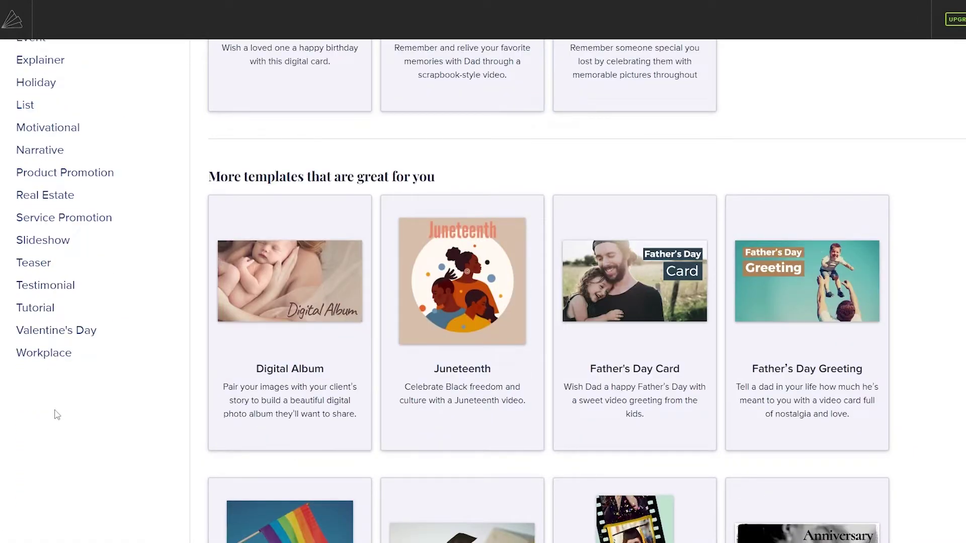
scroll(107, 426, "up", 5)
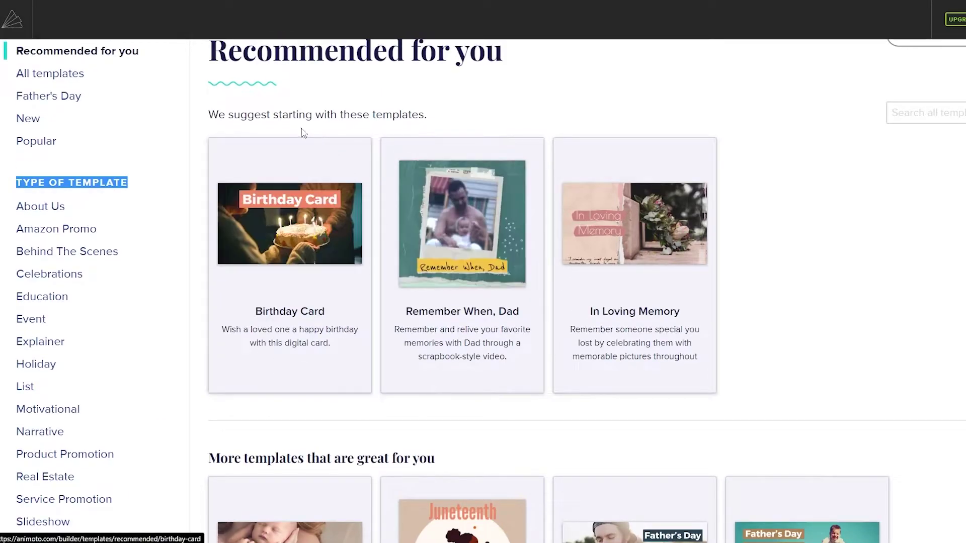
scroll(815, 218, "down", 5)
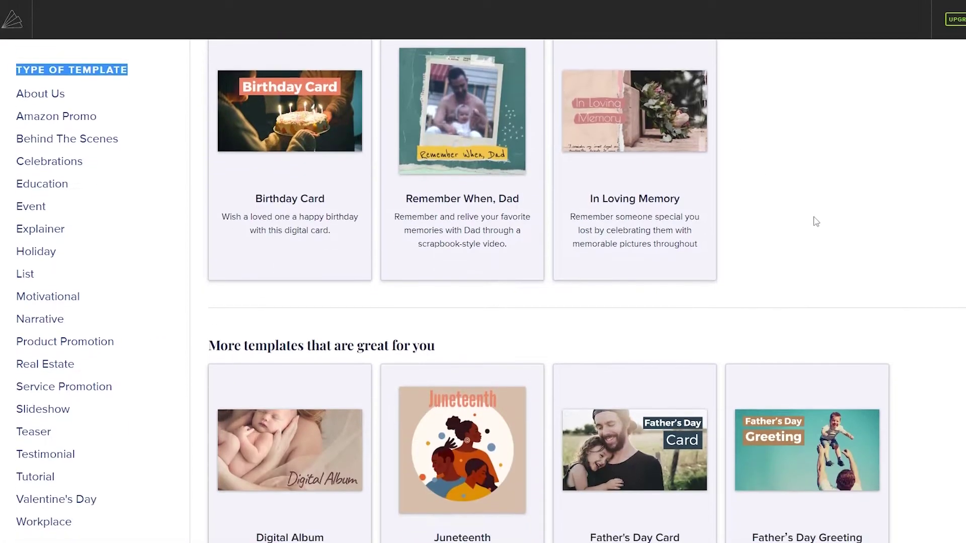
scroll(392, 280, "down", 2)
scroll(873, 338, "down", 5)
scroll(394, 302, "down", 3)
scroll(394, 295, "up", 15)
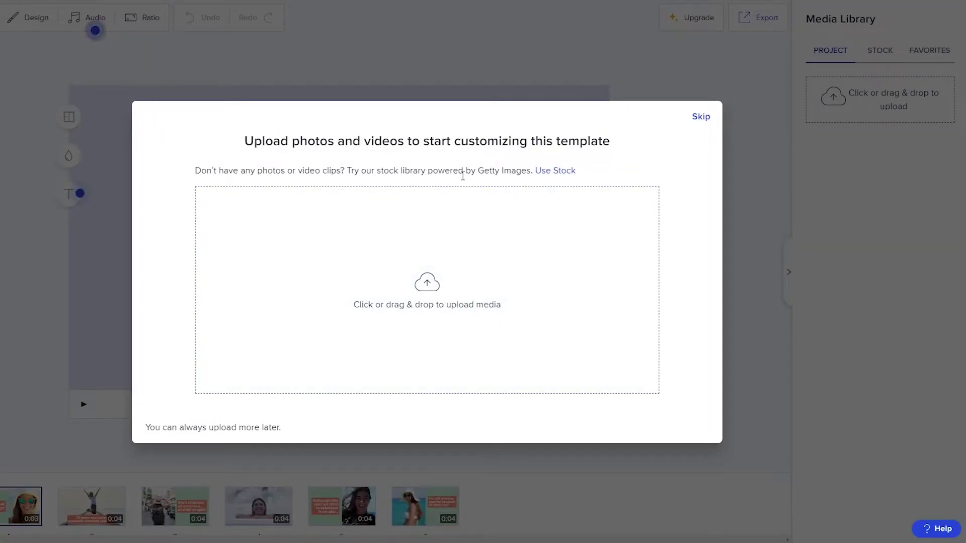
Step: Skip the media upload prompt and the Congrats tour, then look over the six scenes
left_click(700, 116)
left_click(470, 391)
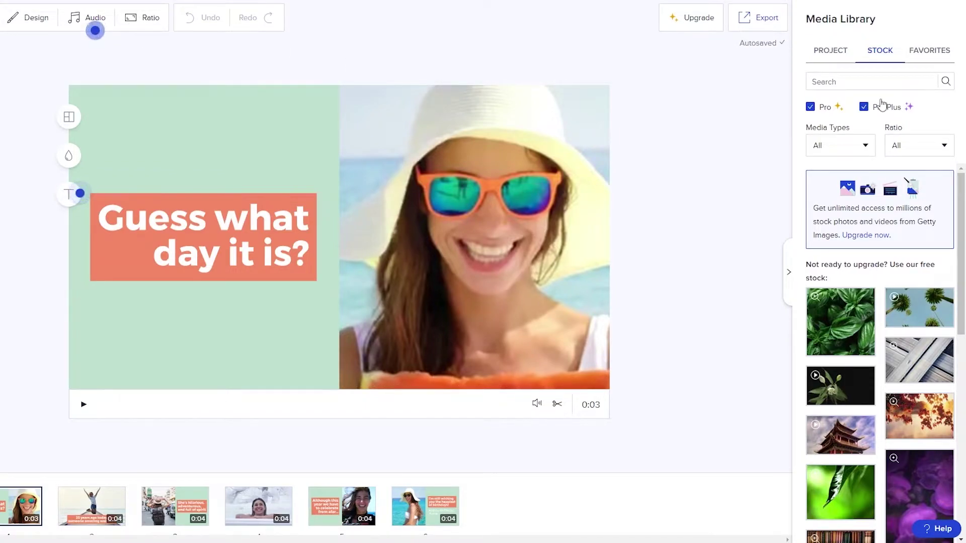
scroll(889, 430, "down", 5)
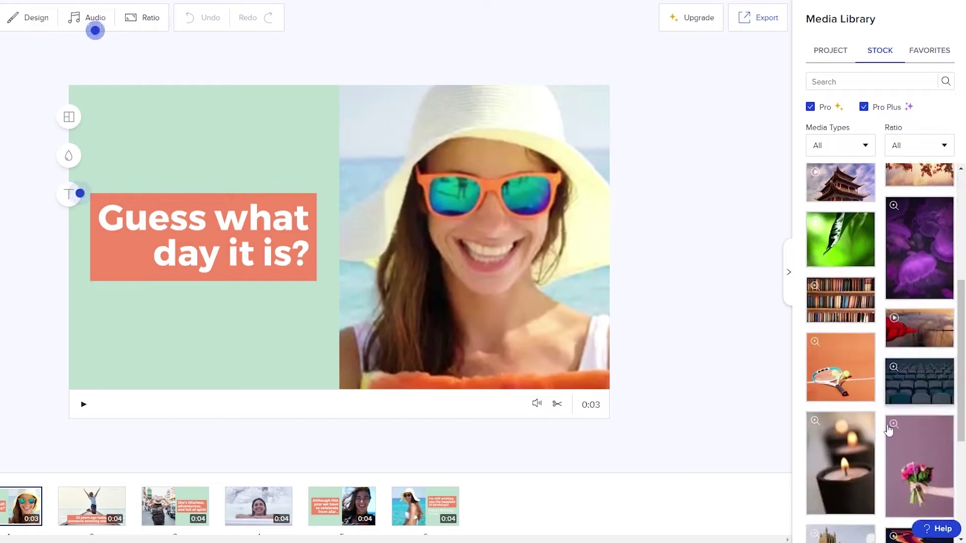
scroll(889, 430, "down", 4)
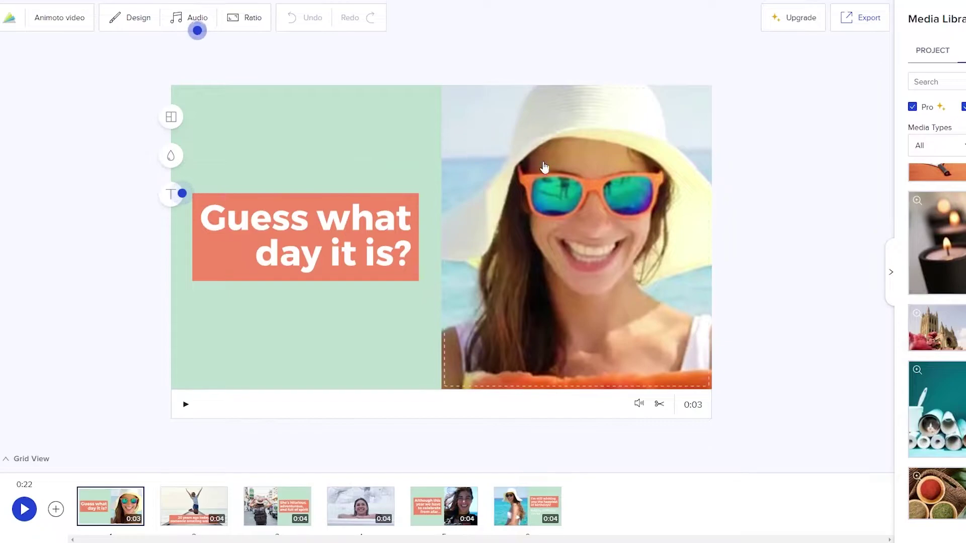
Step: Delete the sunglasses photo from scene one, undoing an accidental placeholder rotation
left_click(586, 202)
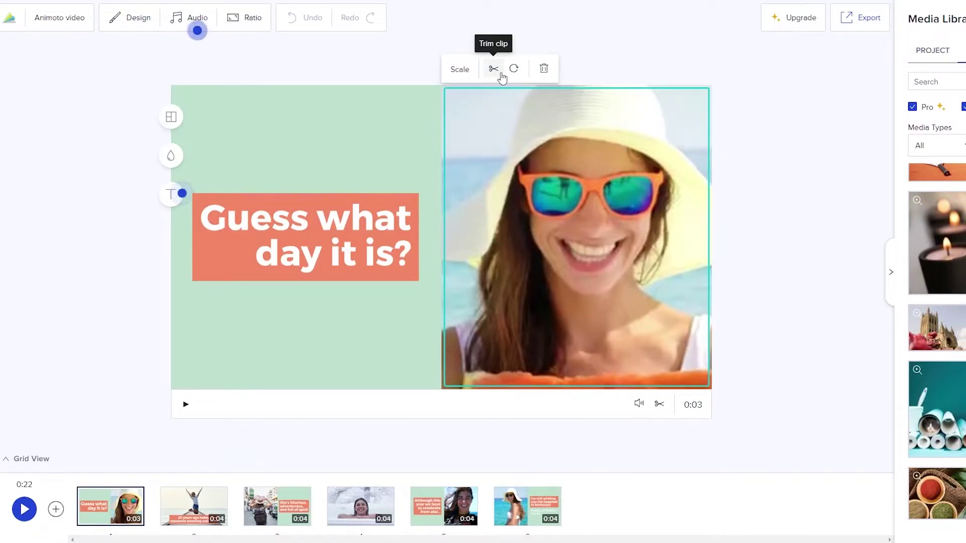
left_click(543, 68)
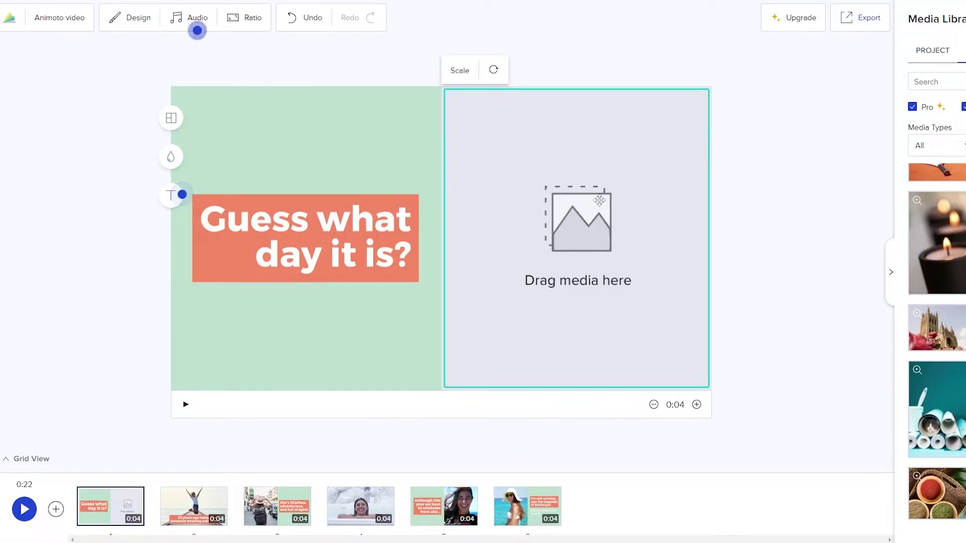
left_click(496, 80)
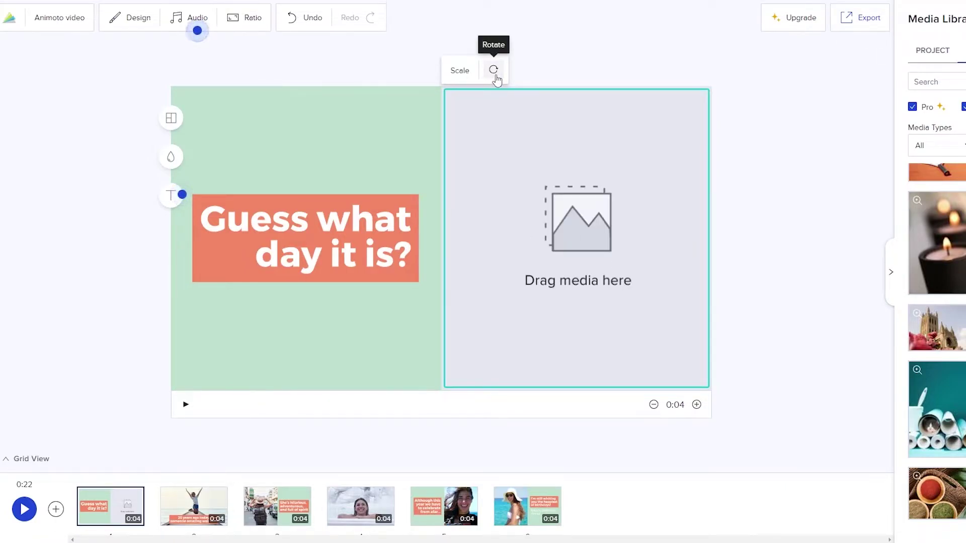
left_click(496, 79)
left_click(375, 238)
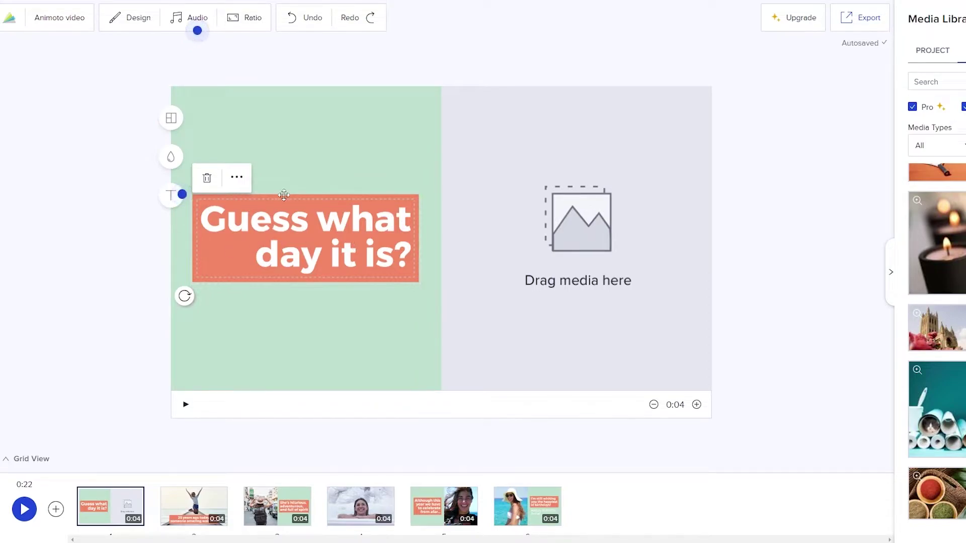
Step: Change the first scene's background from pale green to pink after trying other swatches
left_click(317, 166)
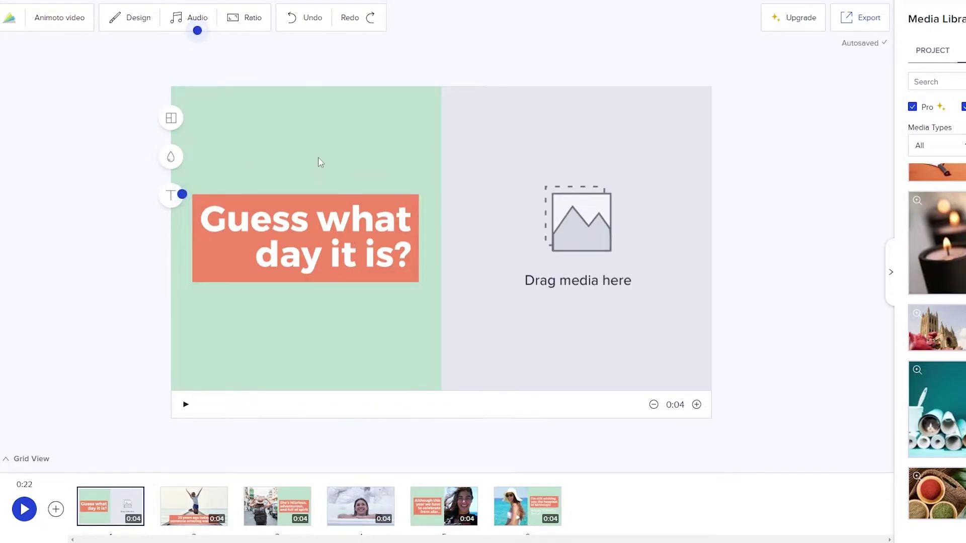
left_click(170, 200)
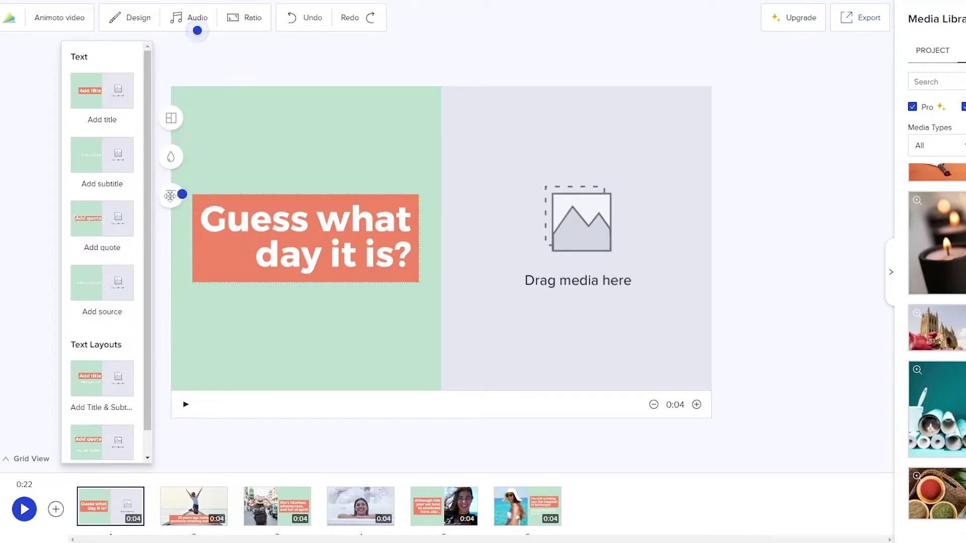
left_click(170, 157)
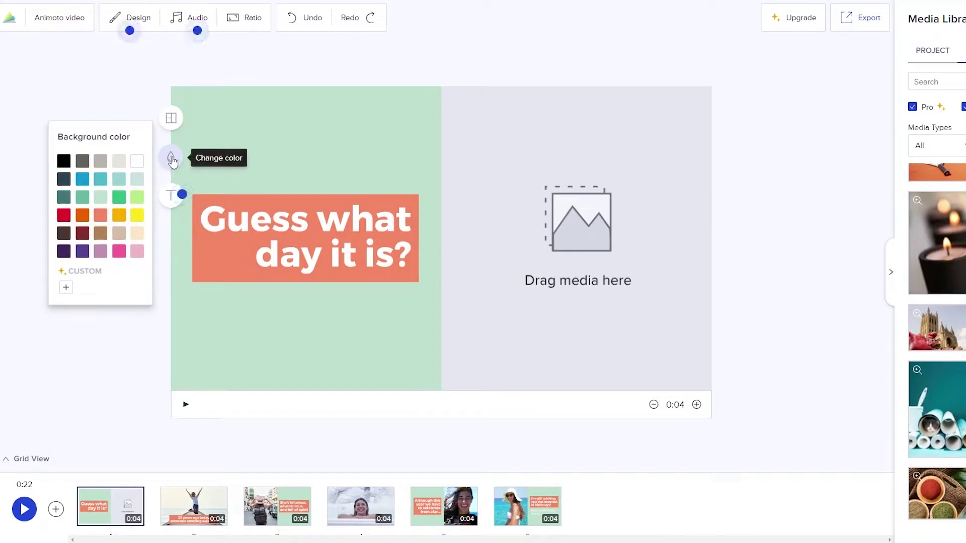
left_click(119, 215)
left_click(117, 195)
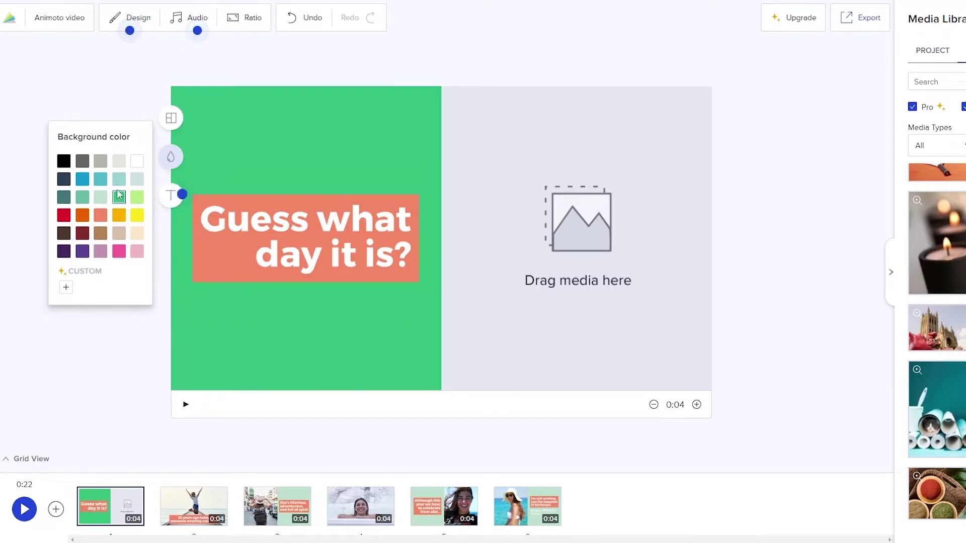
left_click(63, 162)
left_click(100, 161)
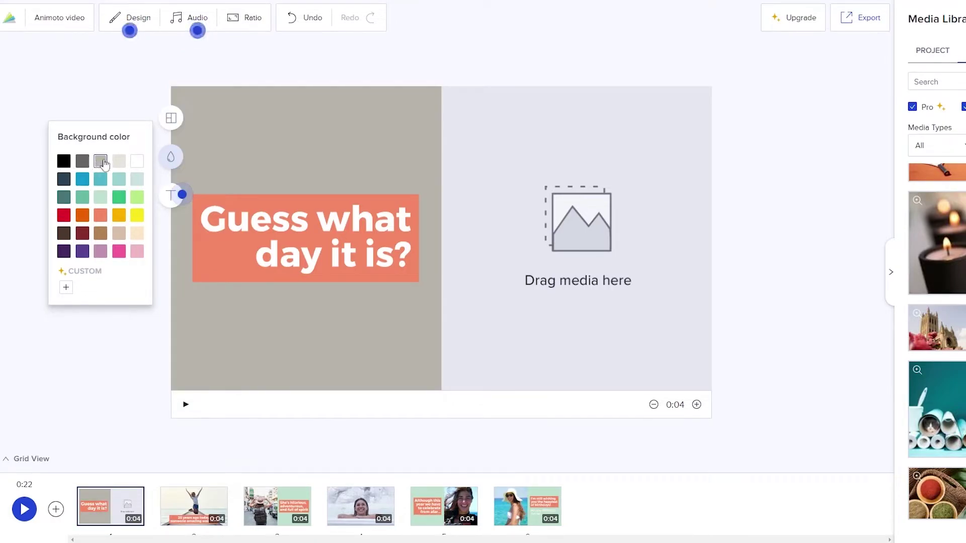
left_click(119, 252)
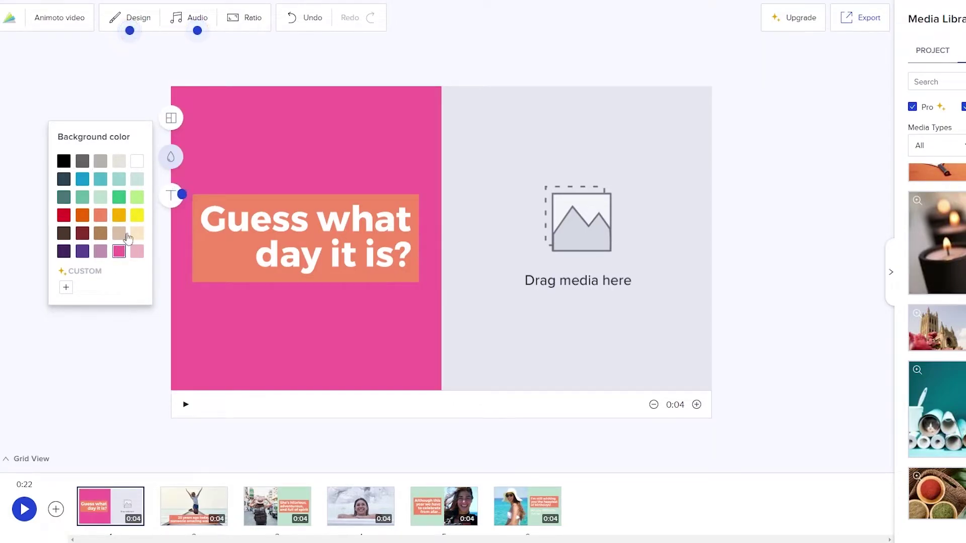
left_click(172, 126)
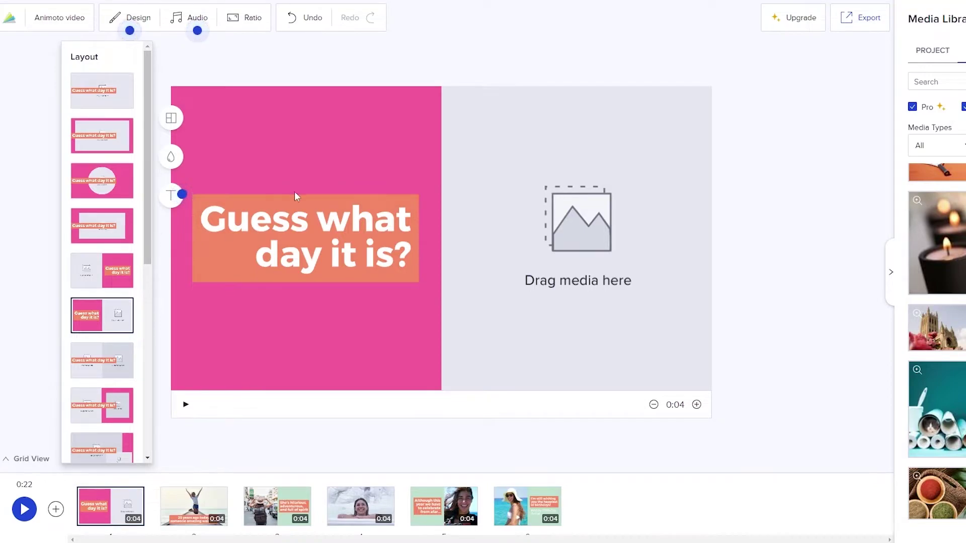
Step: Give the first scene the circle layout with the full 'Guess what day it is?' banner
left_click(87, 107)
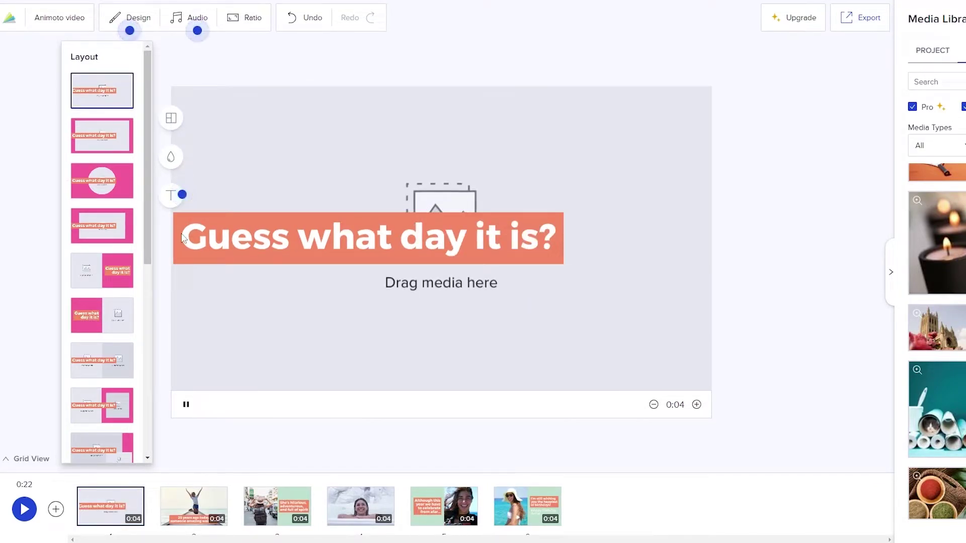
key("Delete")
key("Delete")
key("Delete")
key("Delete")
key("Delete")
key("Delete")
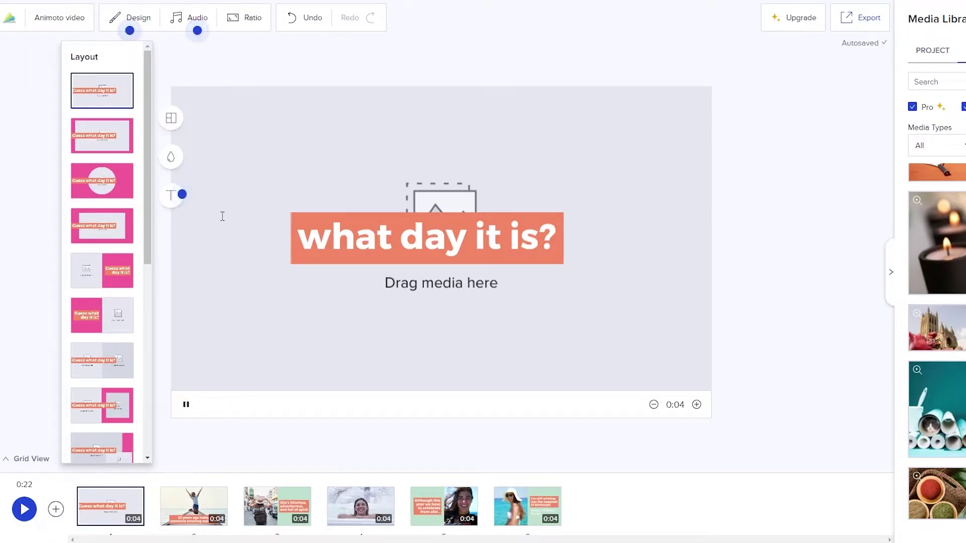
left_click(119, 151)
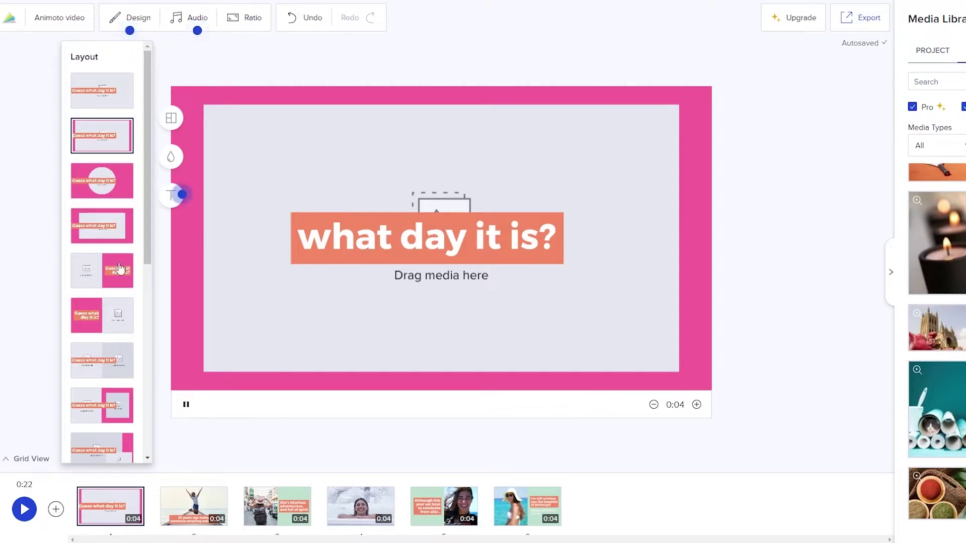
scroll(116, 359, "down", 3)
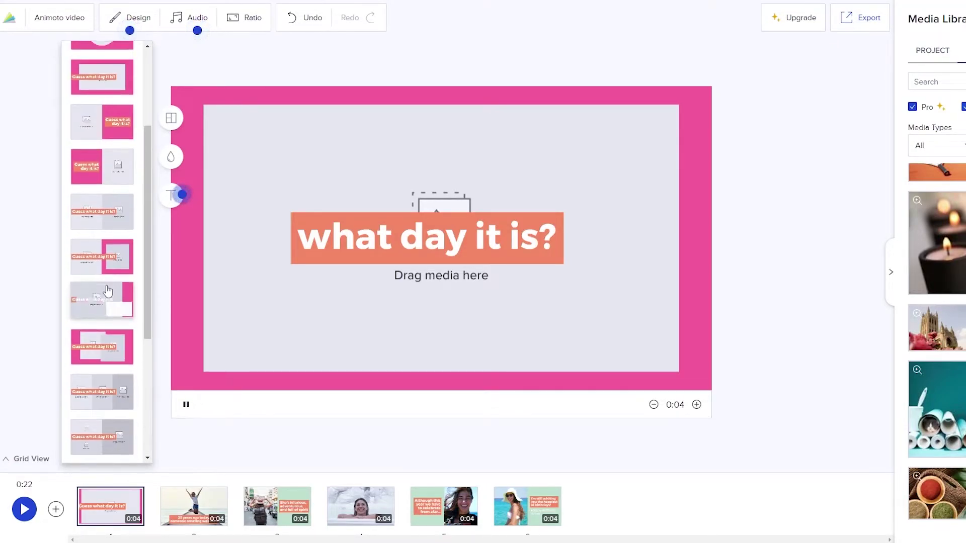
scroll(107, 290, "up", 3)
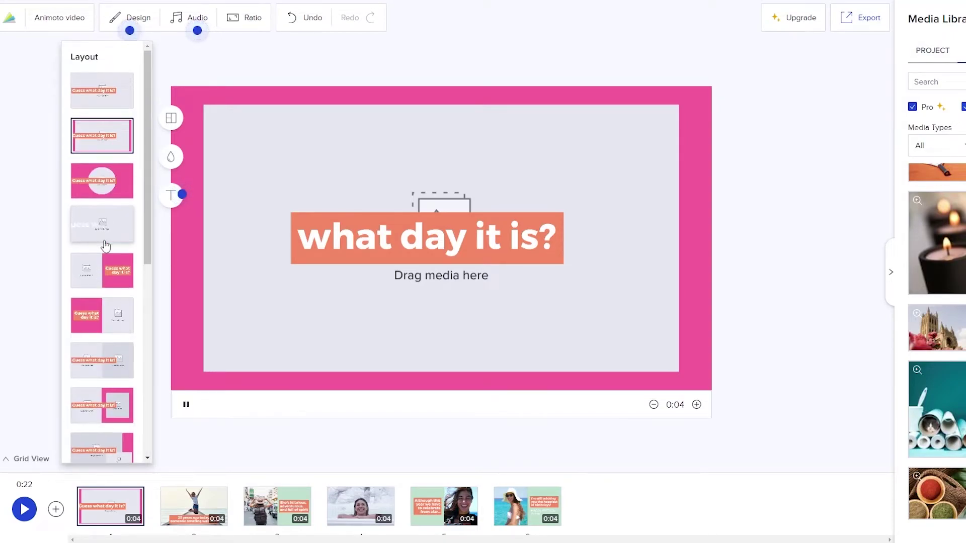
left_click(117, 193)
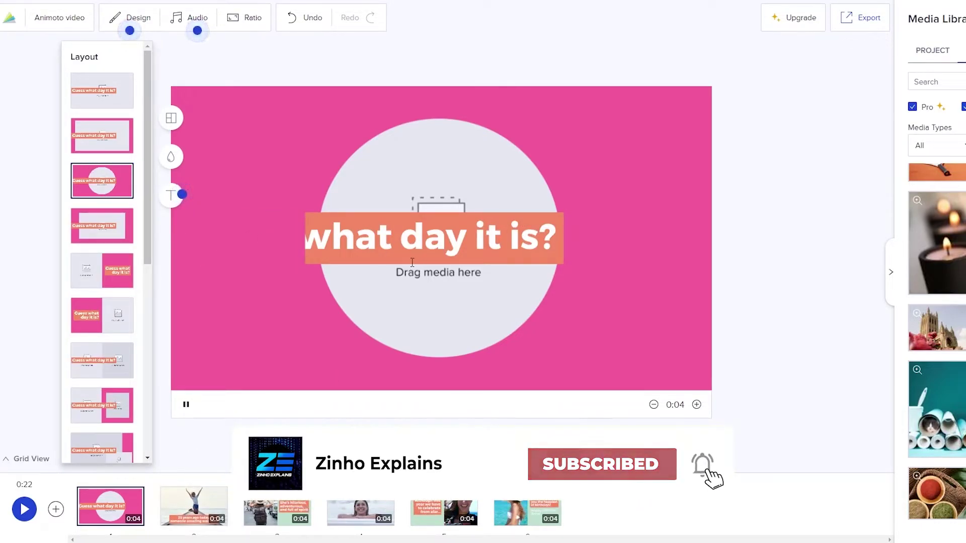
left_click(224, 216)
left_click(218, 194)
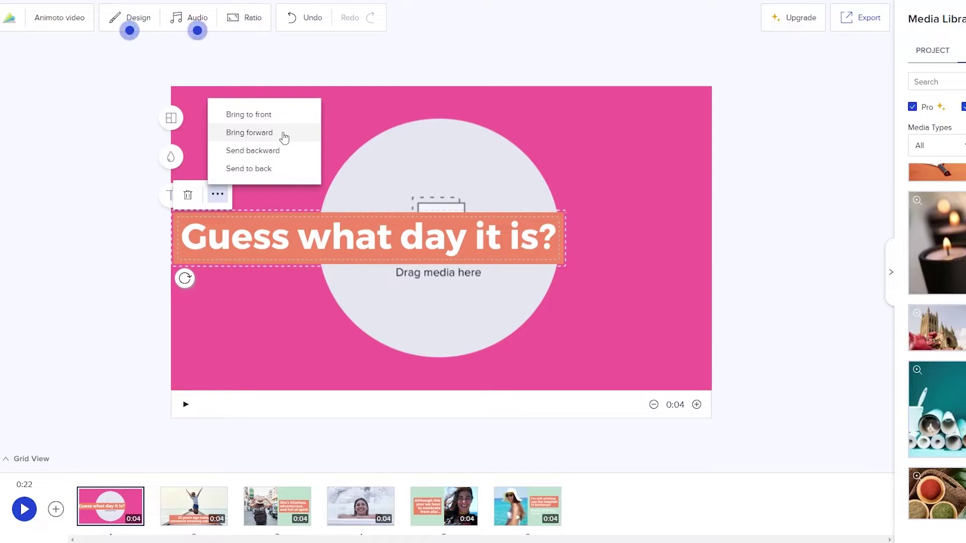
left_click(80, 215)
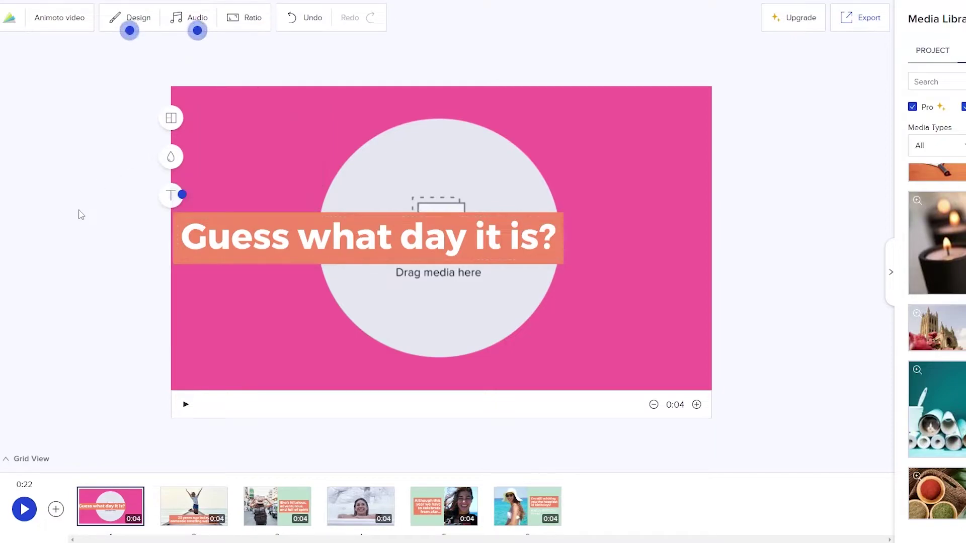
left_click(186, 406)
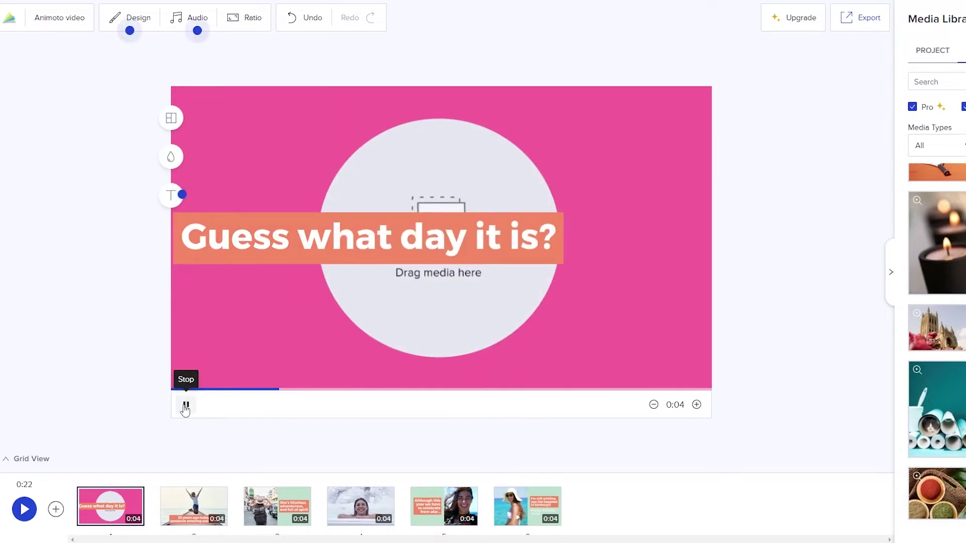
left_click(26, 510)
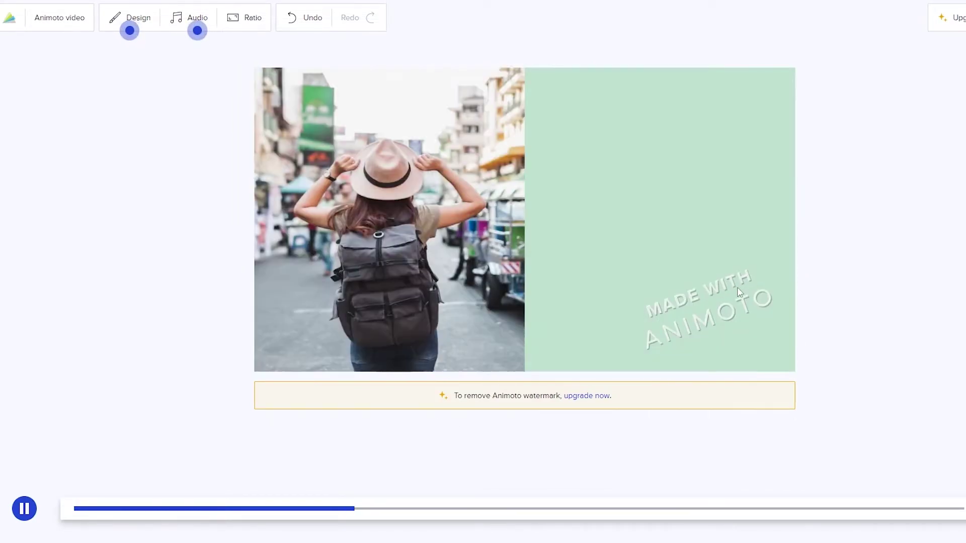
left_click(729, 255)
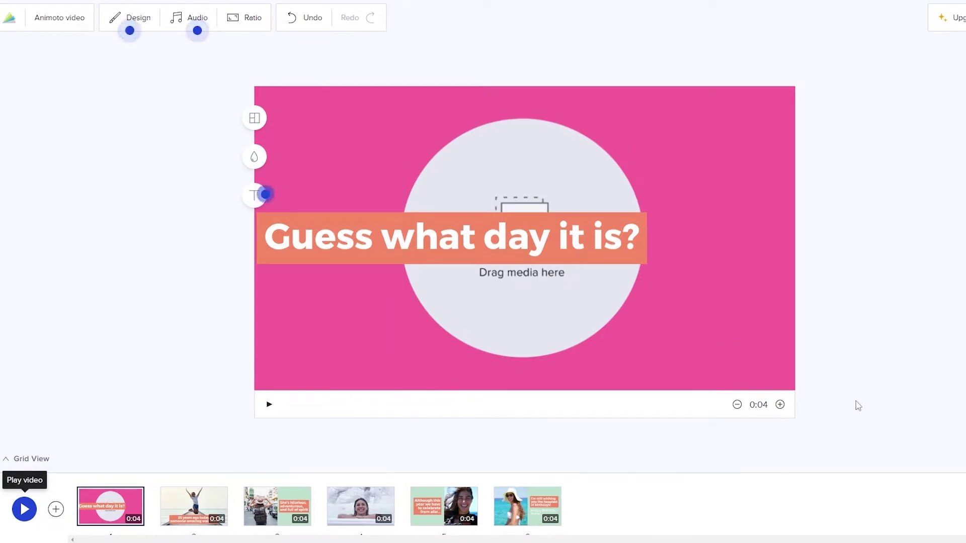
Step: Select the empty circle, open the Media Library, and start then cancel a photo upload
left_click(495, 301)
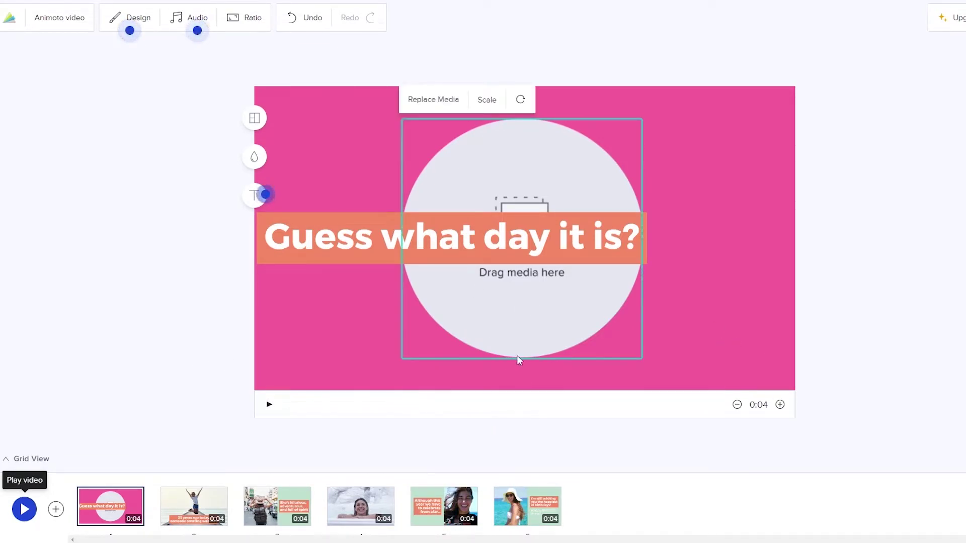
left_click(447, 108)
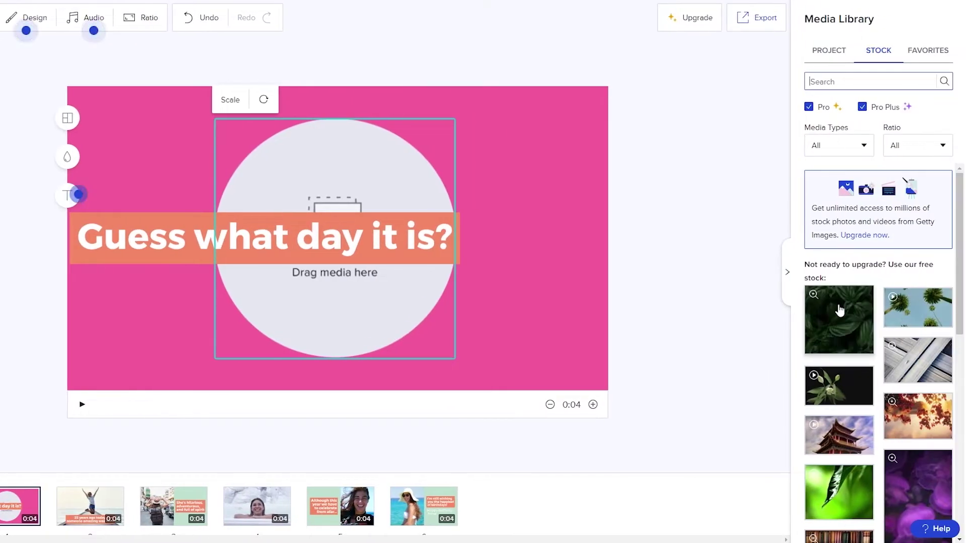
left_click(835, 59)
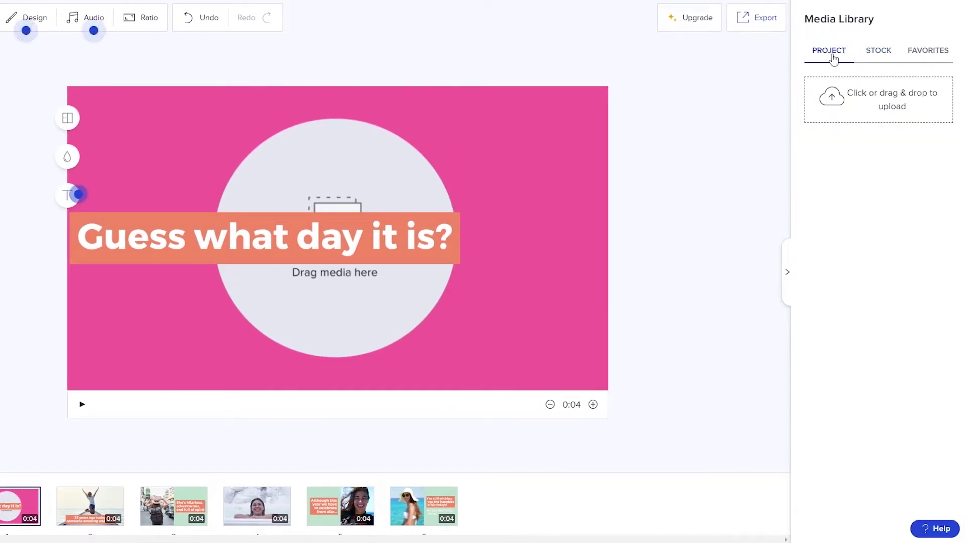
left_click(879, 58)
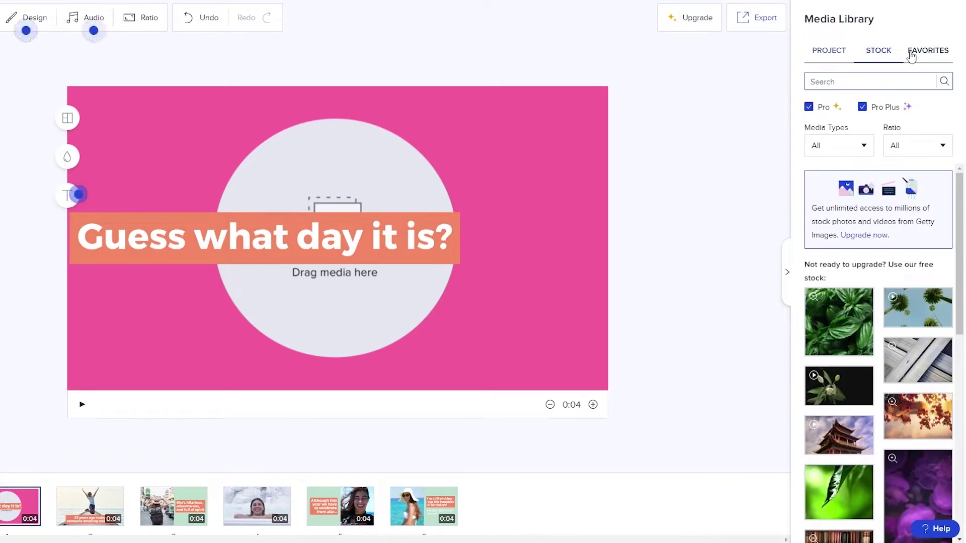
left_click(912, 57)
left_click(830, 57)
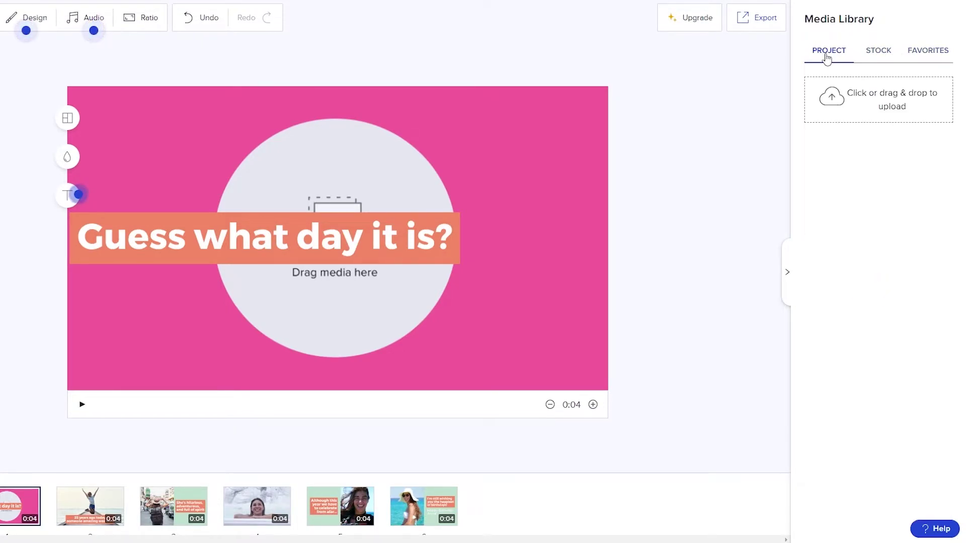
left_click(858, 117)
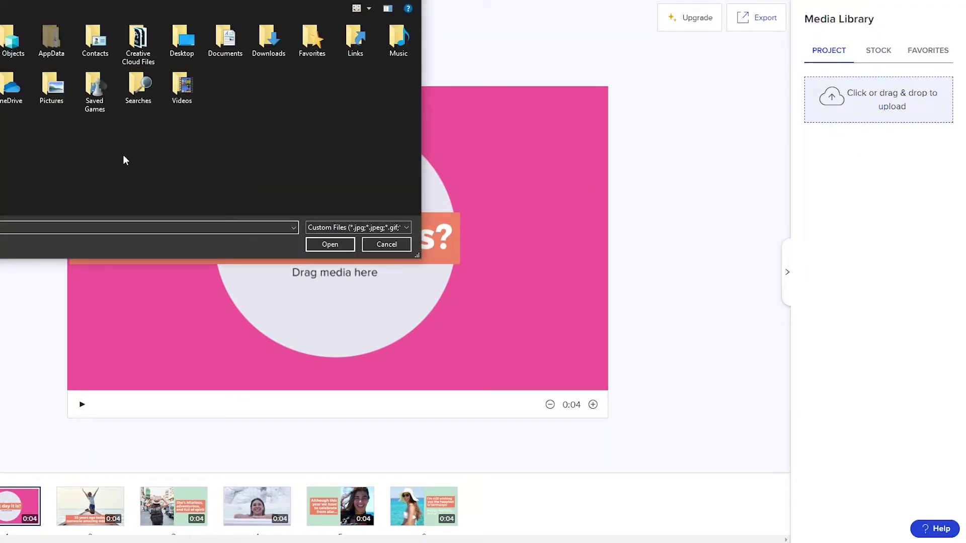
double_click(51, 84)
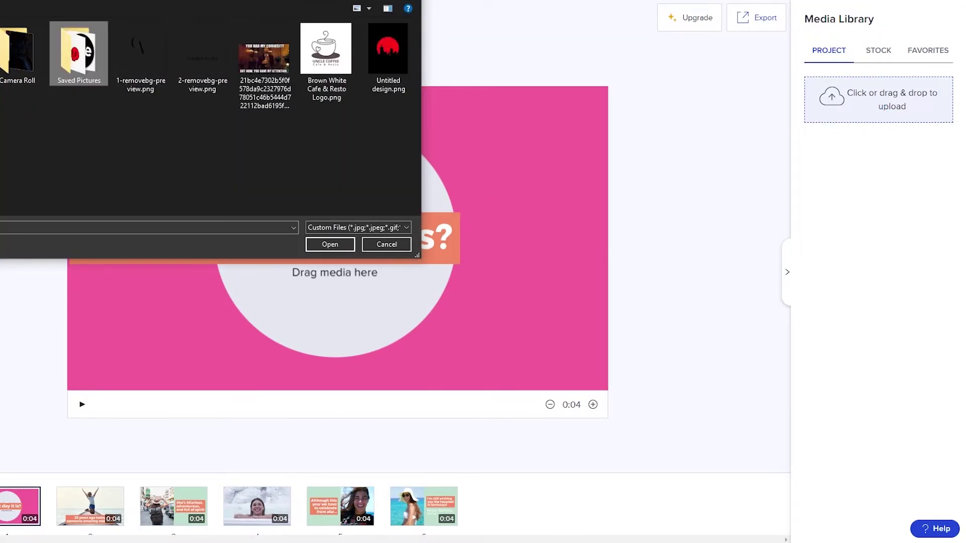
left_click(394, 245)
Step: Search stock media for 'woman' limited to Photos, finding nothing suitable
left_click(878, 52)
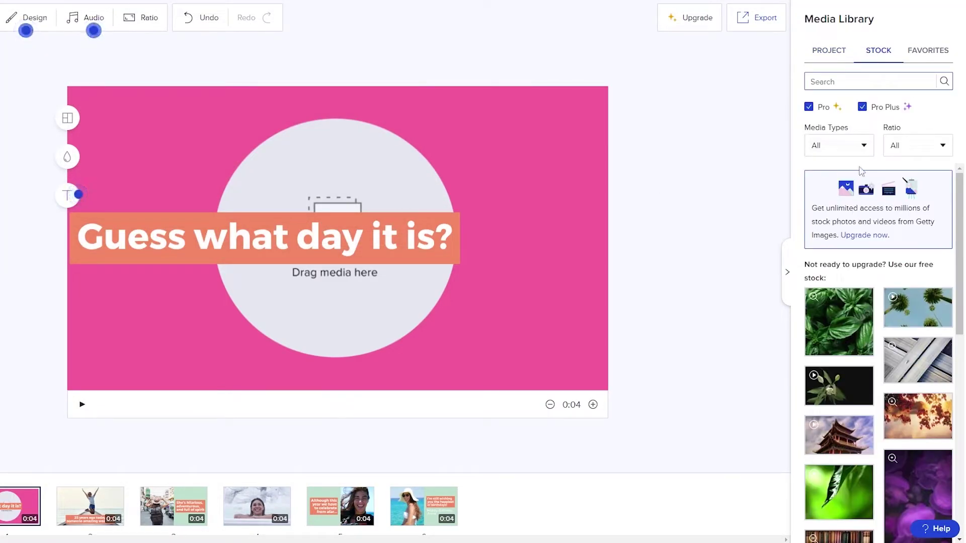
left_click(809, 108)
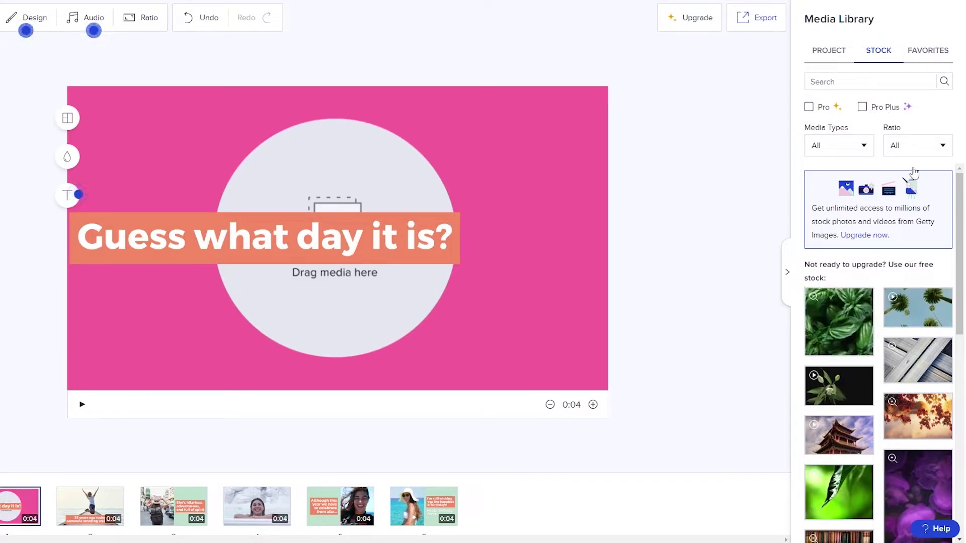
scroll(875, 302, "down", 5)
scroll(875, 307, "down", 6)
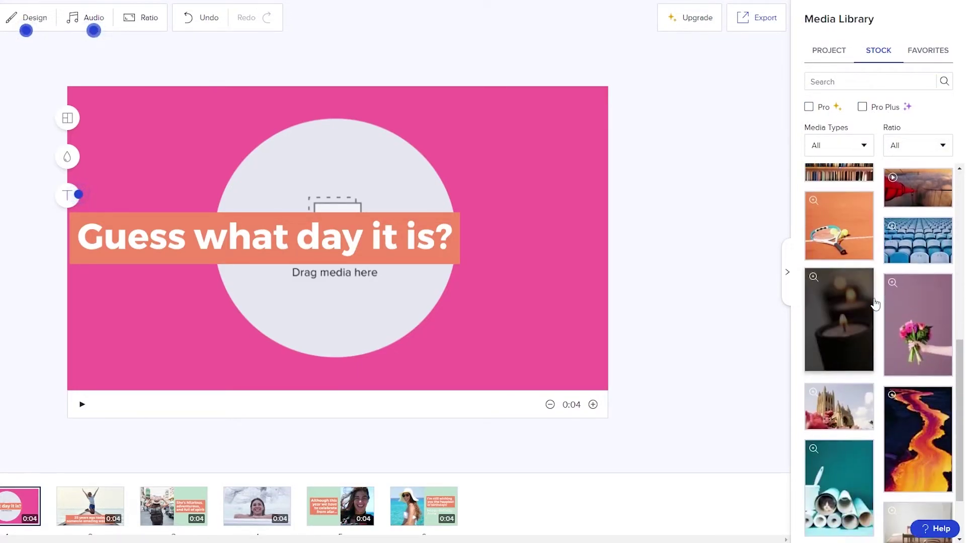
scroll(881, 316, "up", 10)
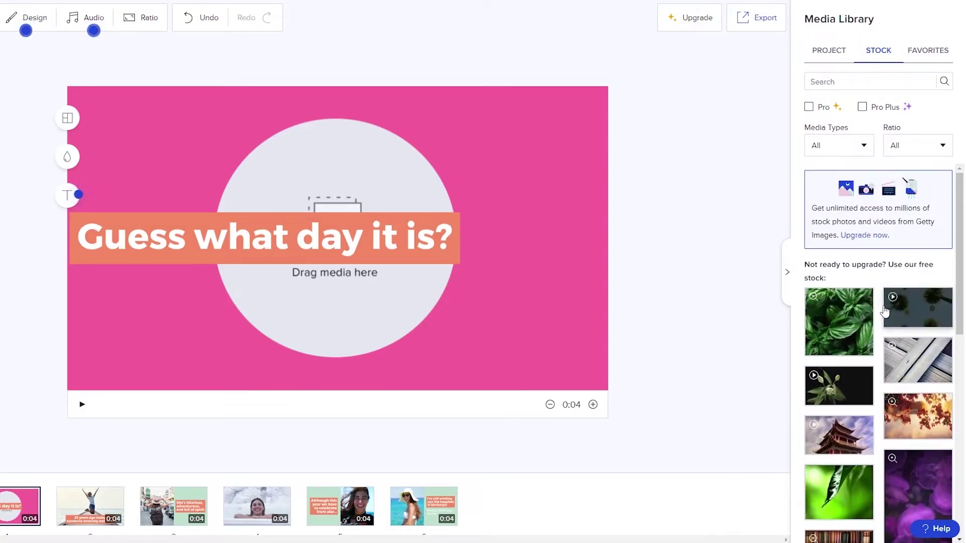
left_click(830, 82)
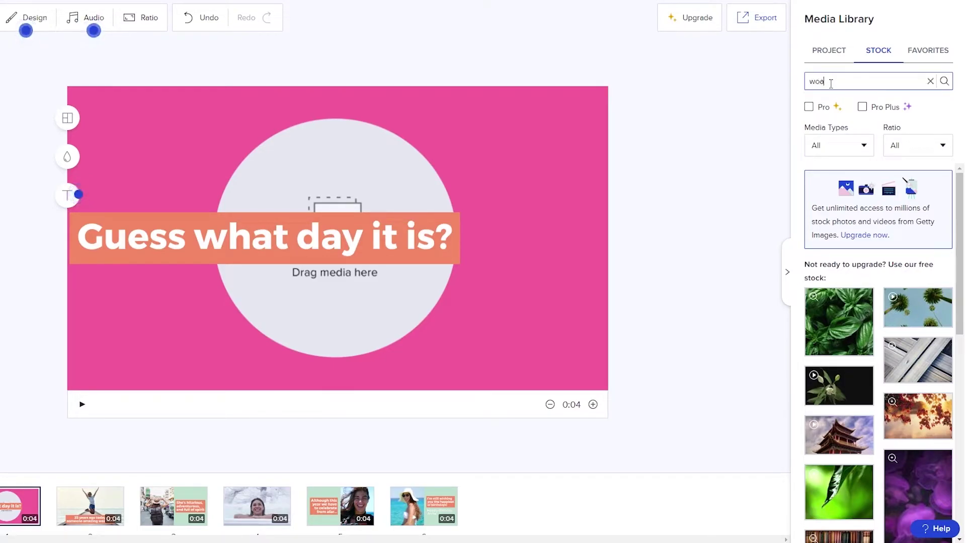
left_click(858, 146)
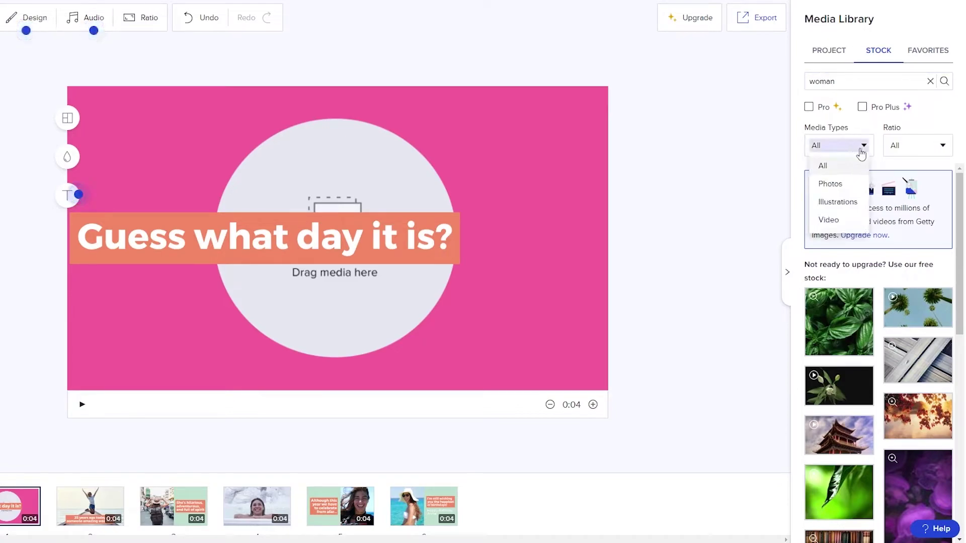
left_click(830, 185)
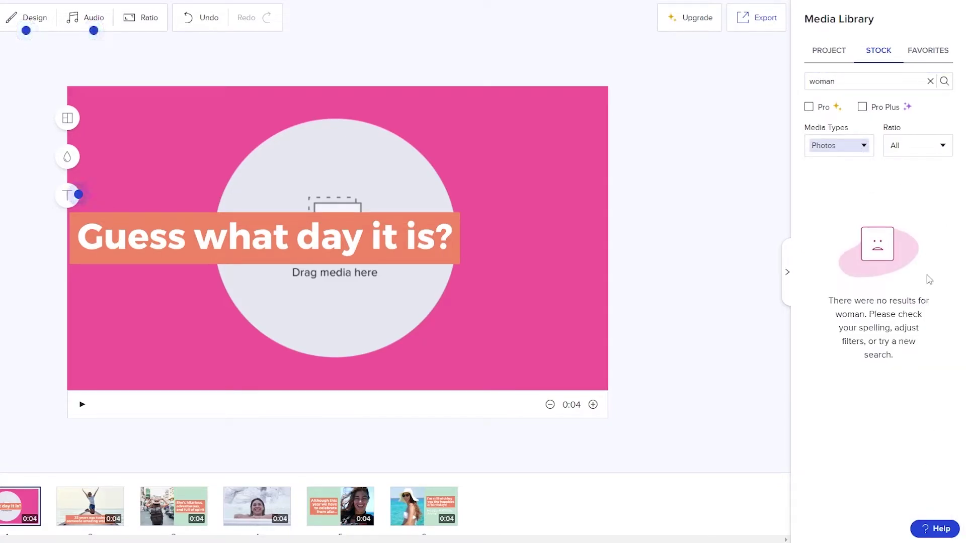
left_click(939, 143)
left_click(895, 164)
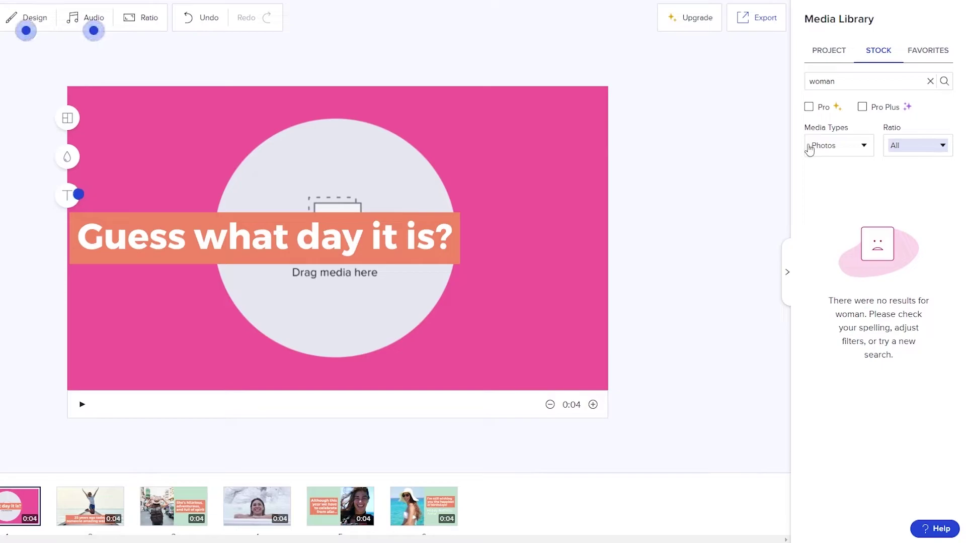
left_click(810, 108)
Step: Upload the yellow-dress photo into the first scene's circle and preview the scene
left_click(828, 50)
left_click(890, 95)
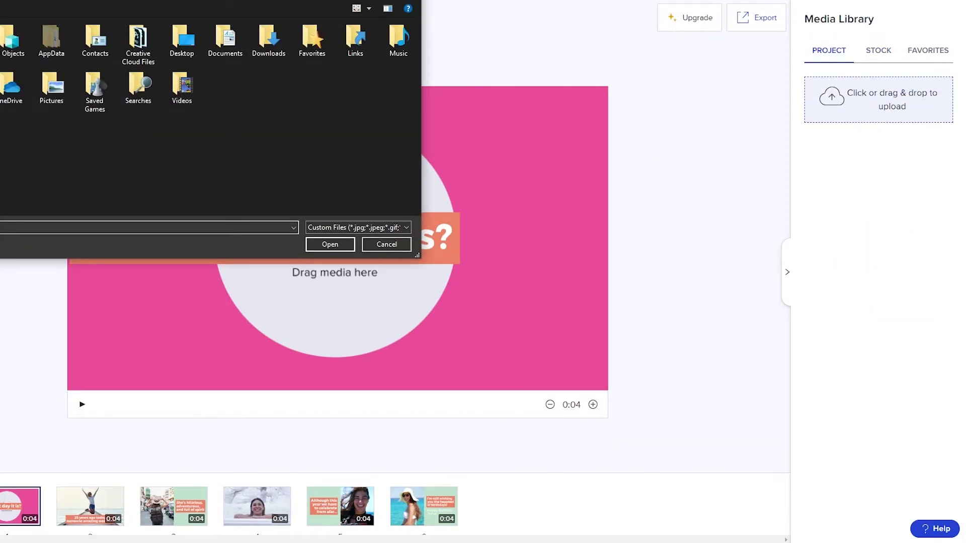
double_click(80, 119)
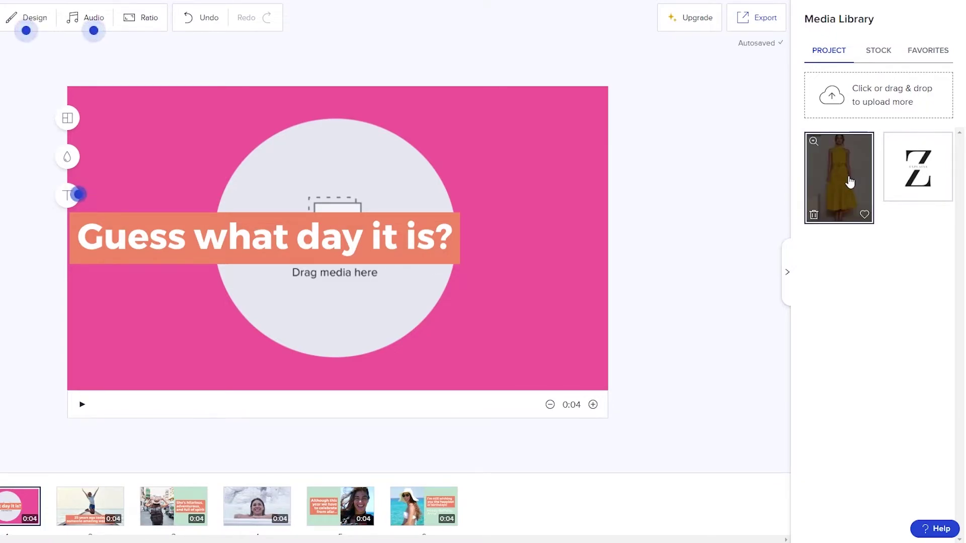
left_click_drag(754, 186, 356, 258)
left_click_drag(361, 304, 362, 305)
left_click(83, 406)
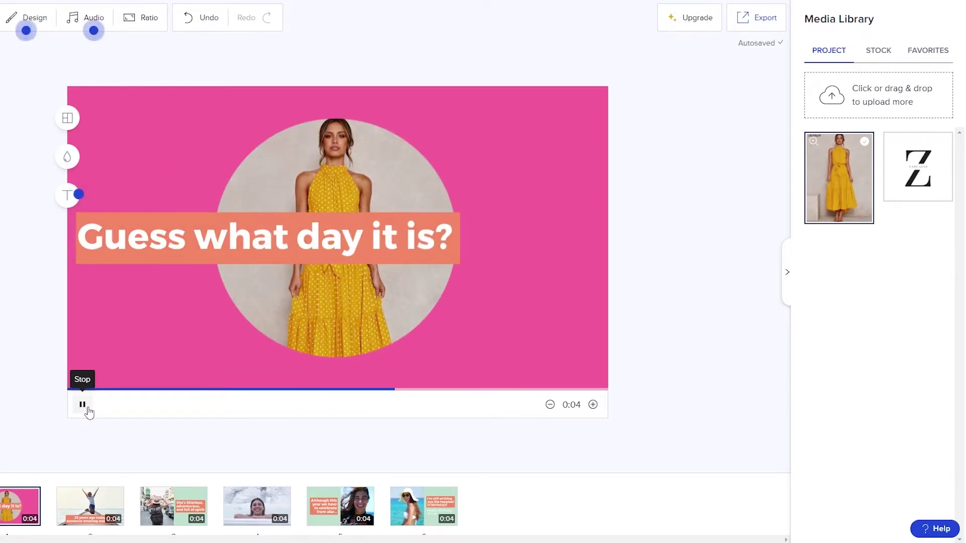
left_click(83, 406)
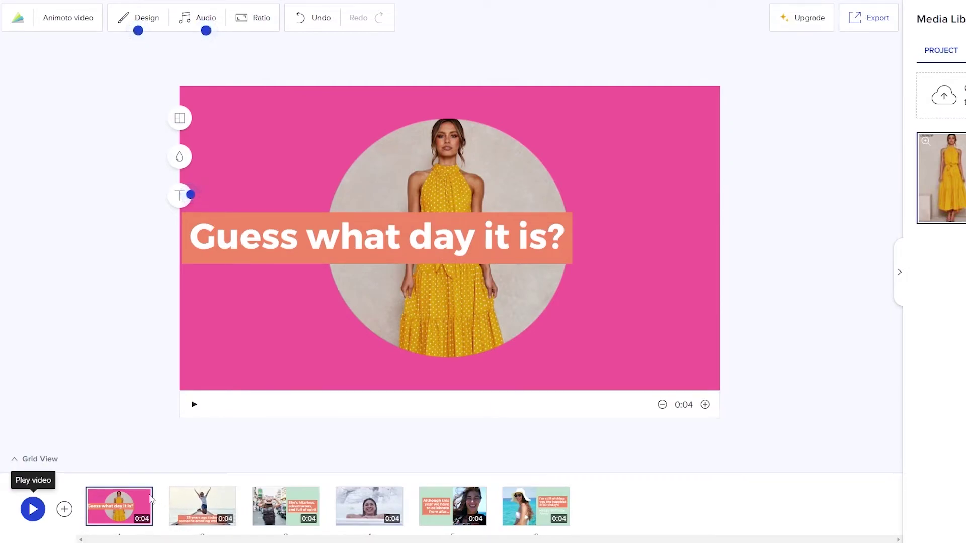
left_click(148, 22)
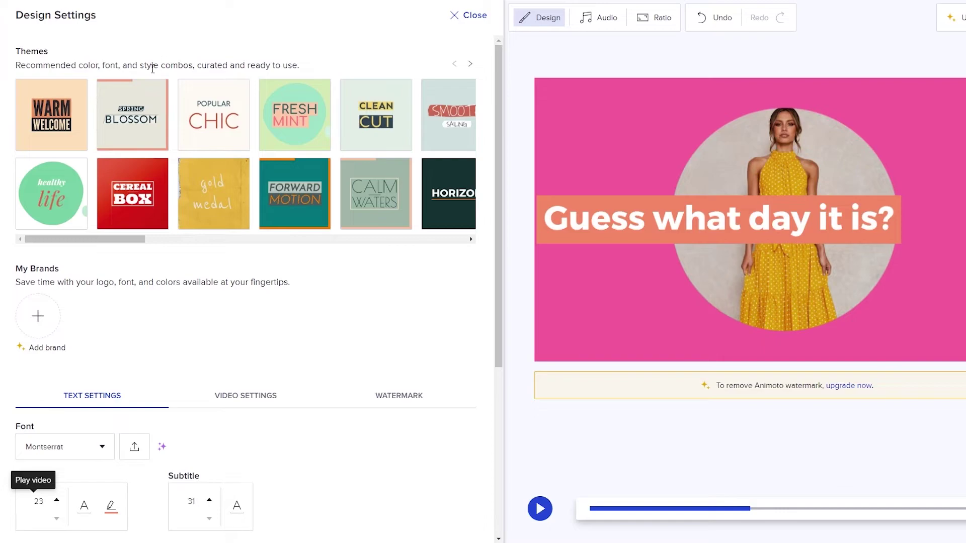
Step: Apply the Warm Welcome theme to the birthday video
scroll(423, 237, "down", 5)
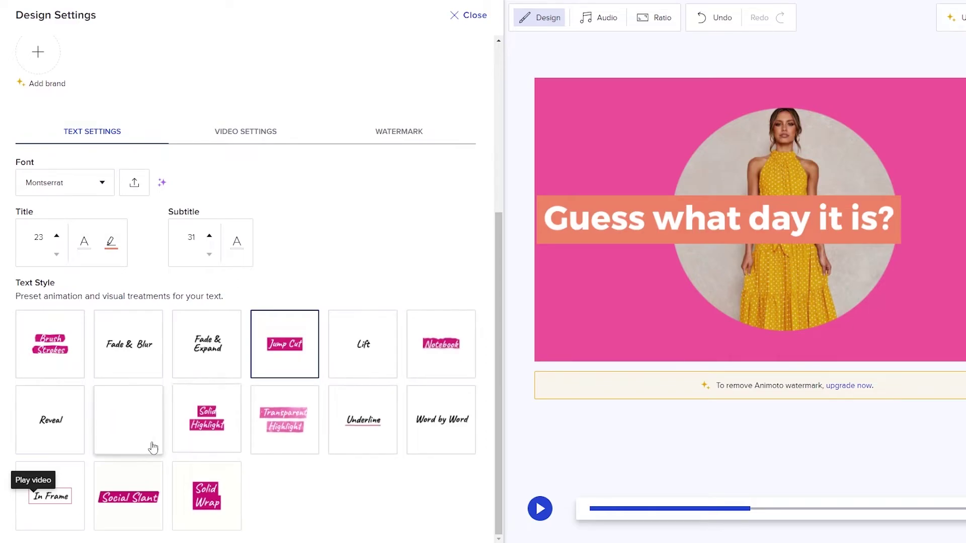
scroll(111, 356, "up", 5)
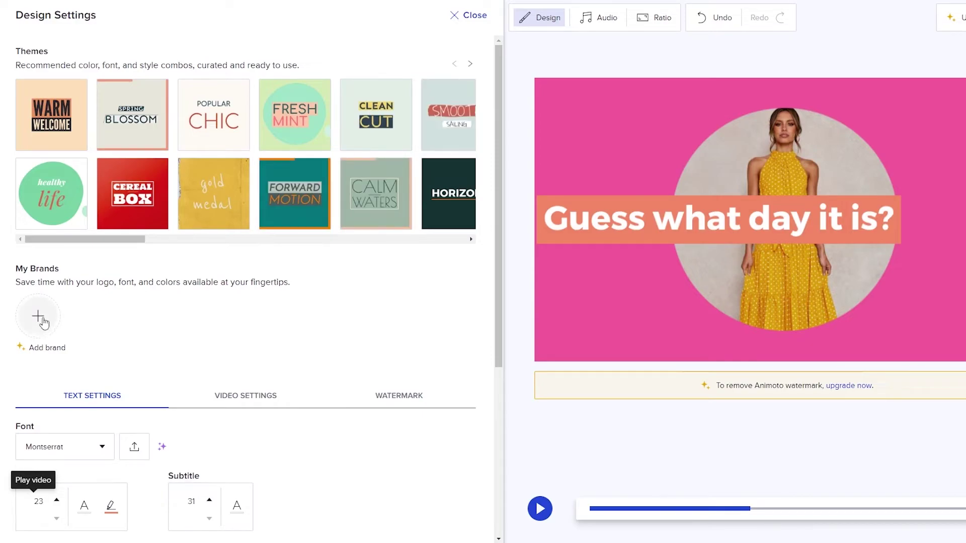
left_click(56, 106)
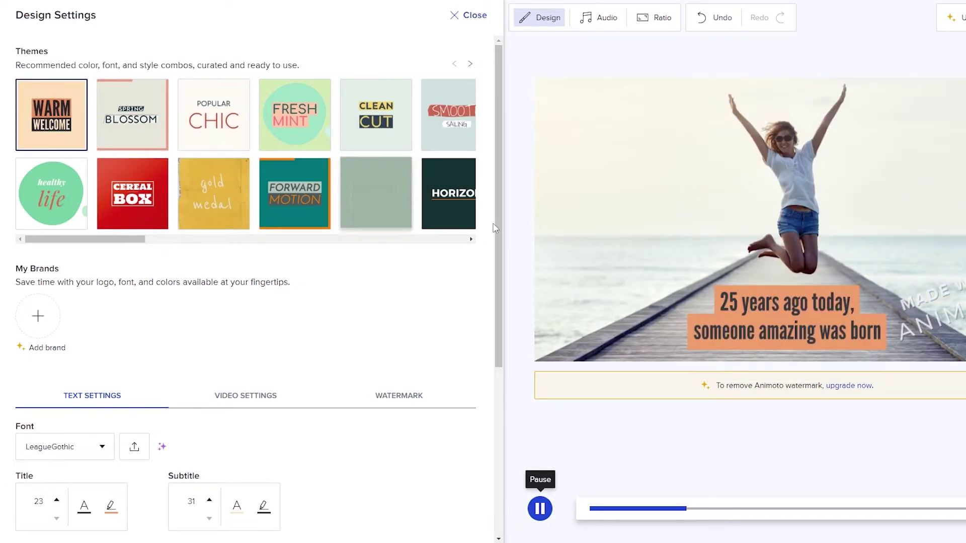
left_click(470, 64)
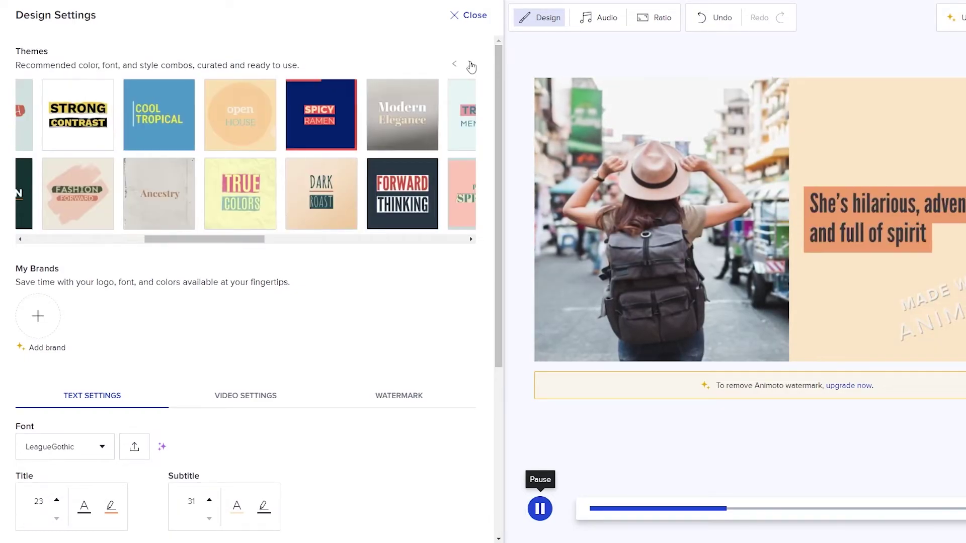
left_click(470, 65)
left_click(471, 64)
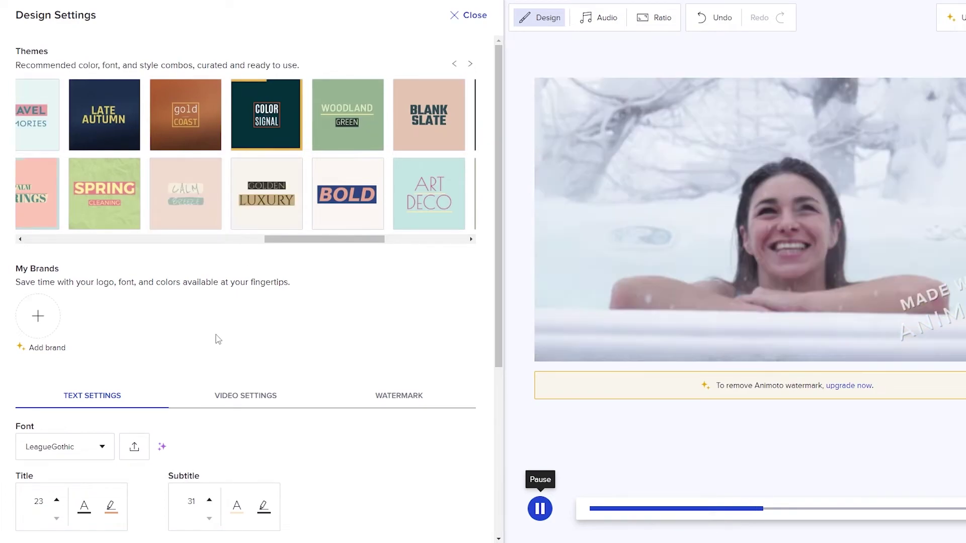
Step: Set the text animation to Fade & Blur after trying Reveal
scroll(85, 467, "down", 5)
scroll(85, 467, "down", 1)
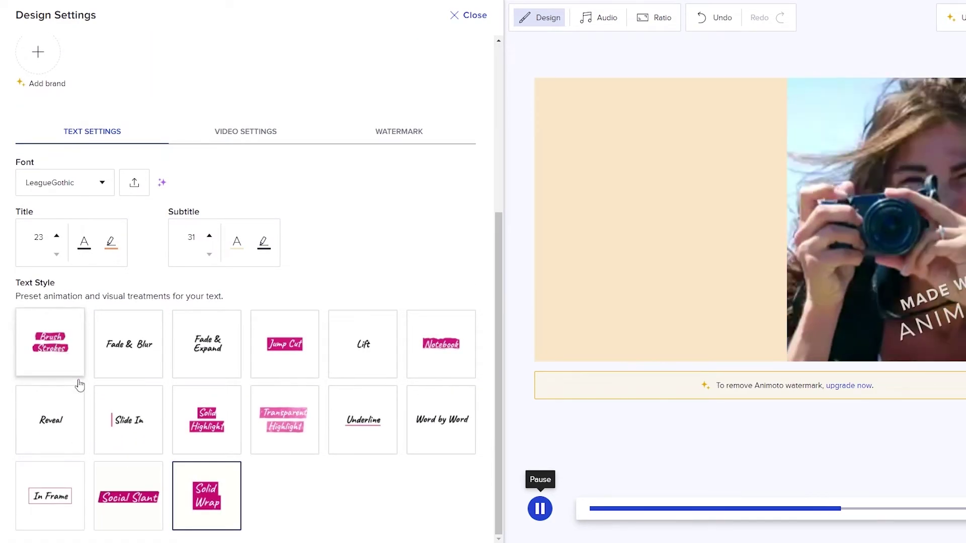
left_click(74, 447)
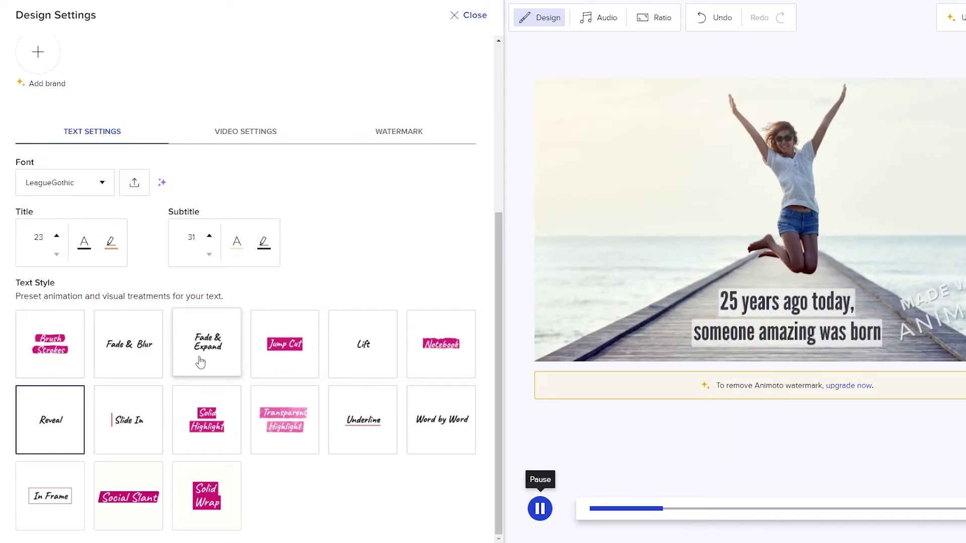
left_click(146, 358)
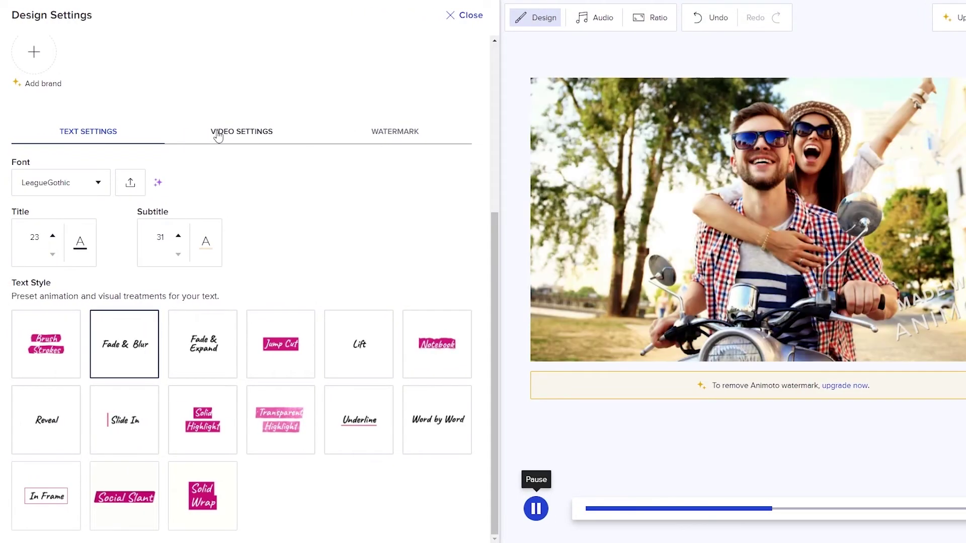
Step: Try the Fade and Flare video styles, then settle on Brush
left_click(217, 134)
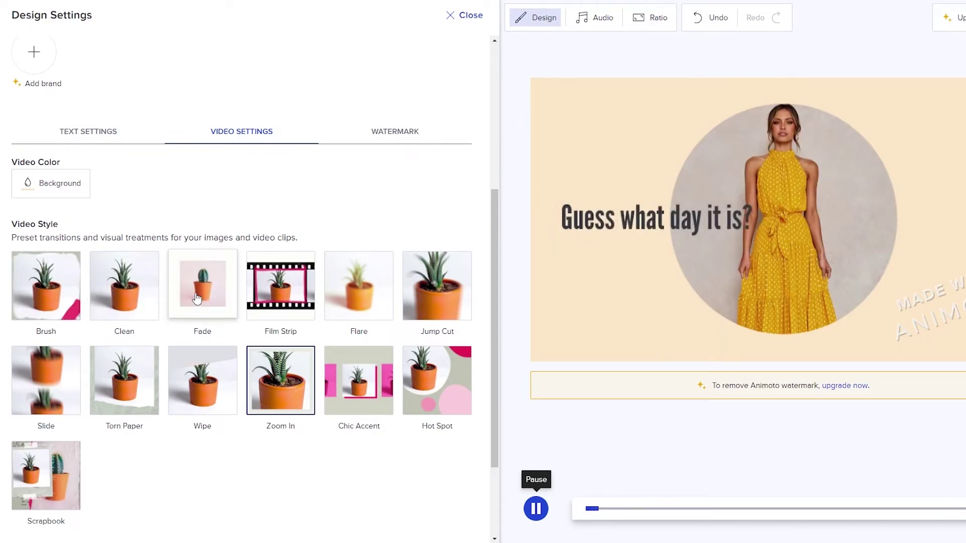
left_click(197, 299)
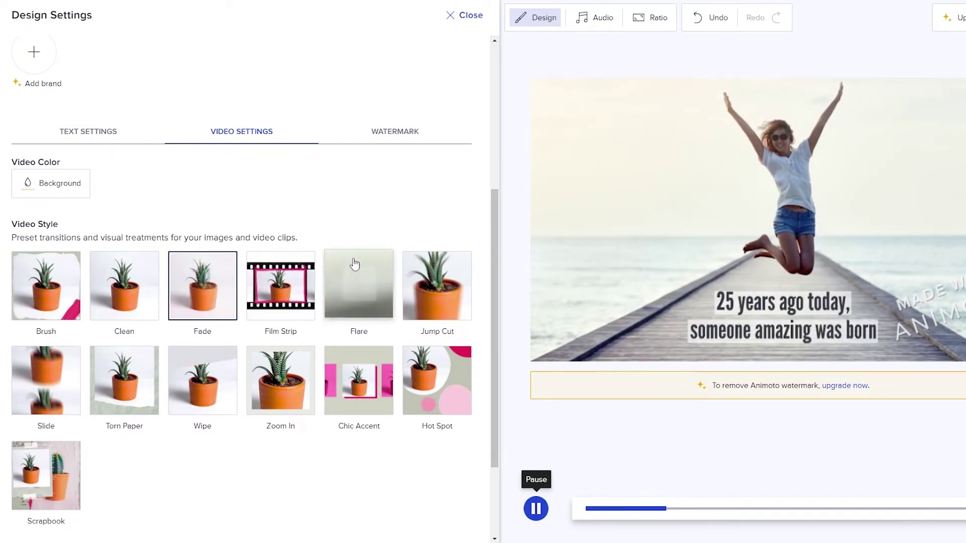
left_click(361, 302)
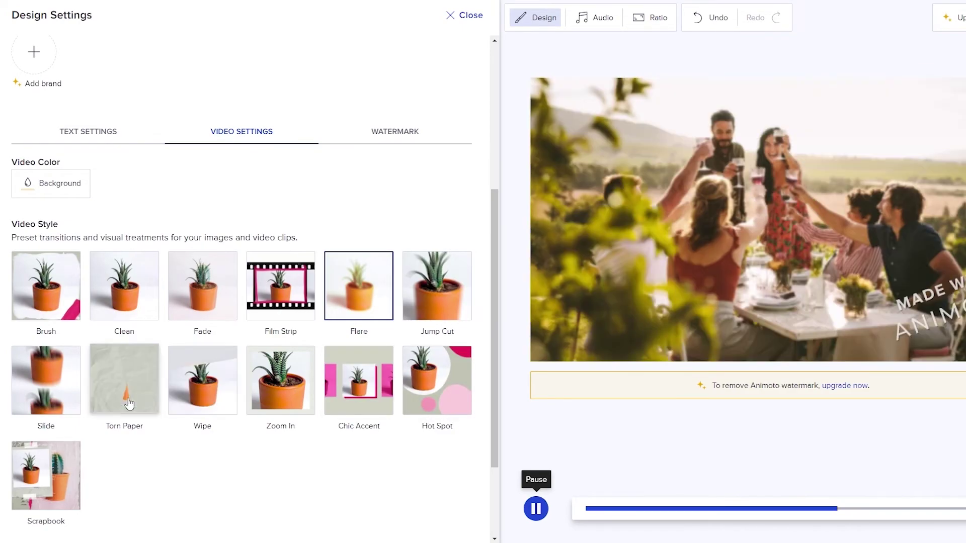
left_click(46, 290)
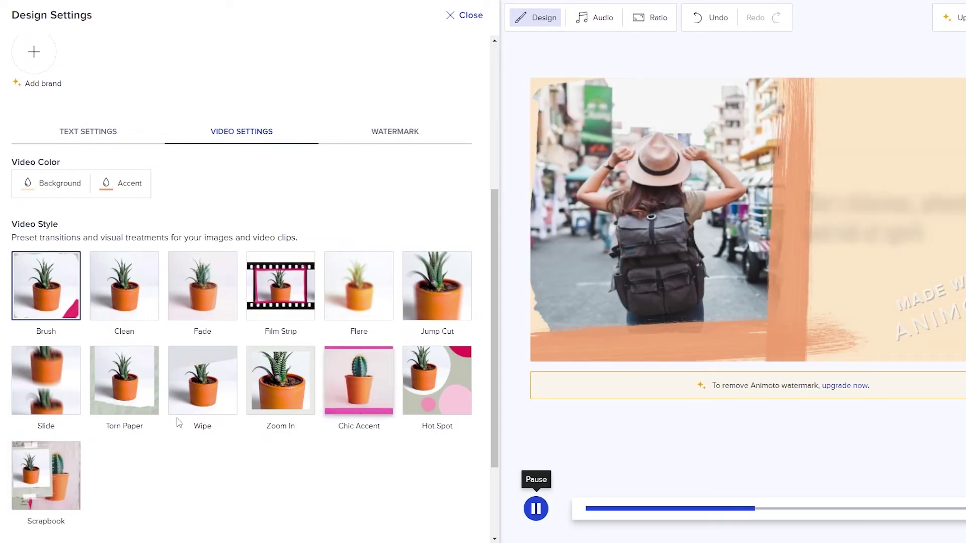
Step: Change the video background to light pink and the brush-stroke accent colour to bright pink
scroll(79, 207, "up", 5)
scroll(104, 391, "down", 3)
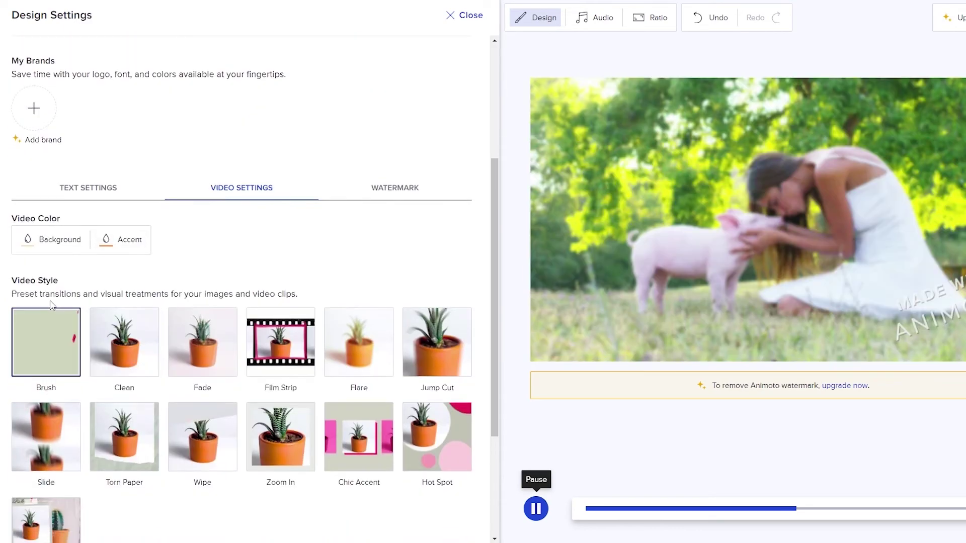
left_click(65, 246)
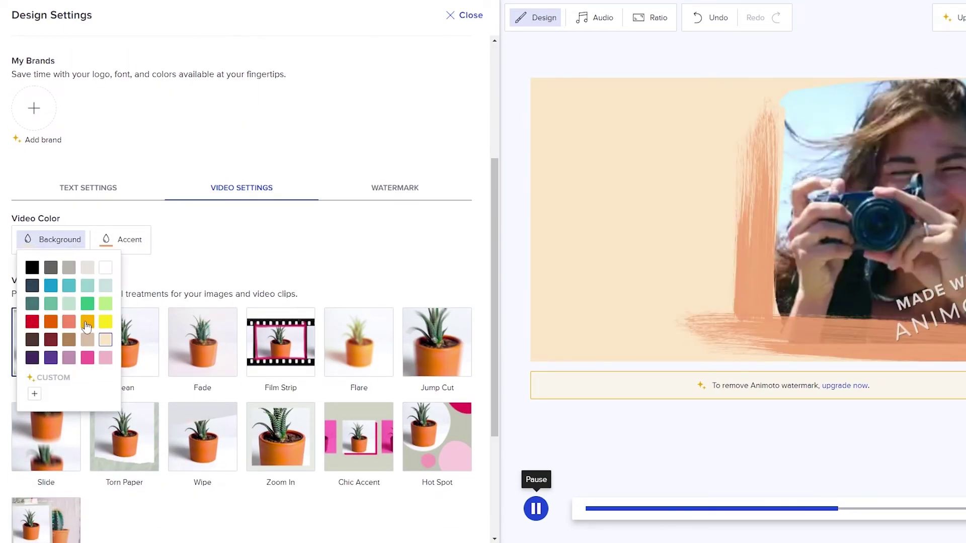
left_click(105, 358)
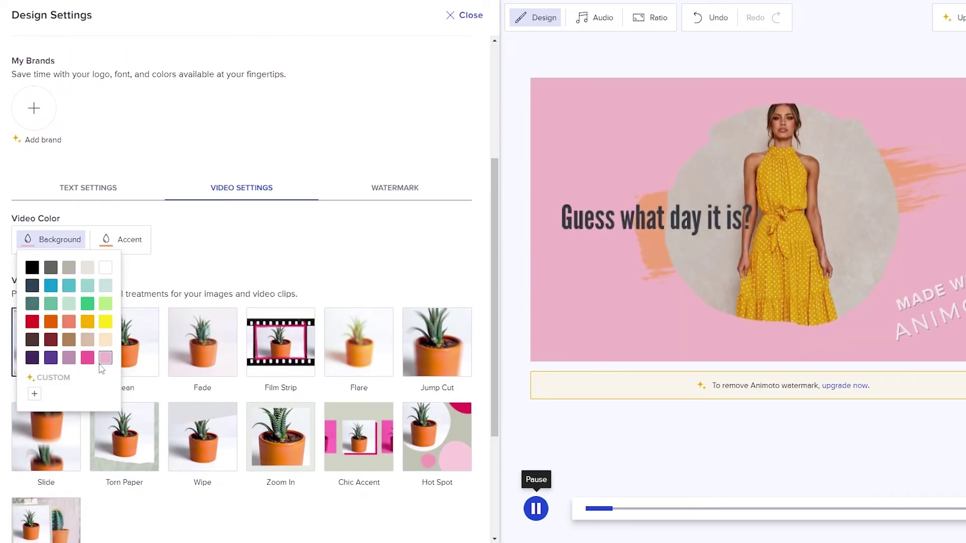
left_click(127, 240)
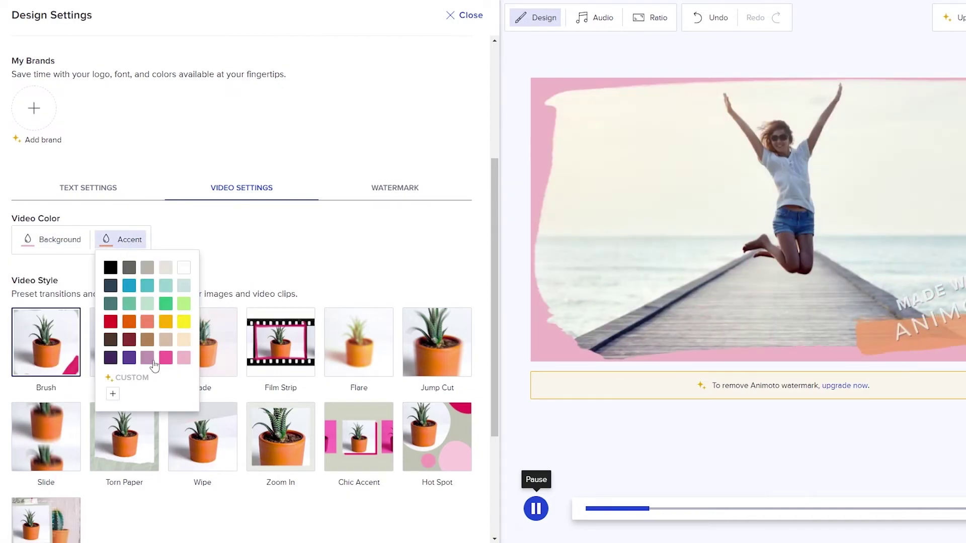
left_click(165, 359)
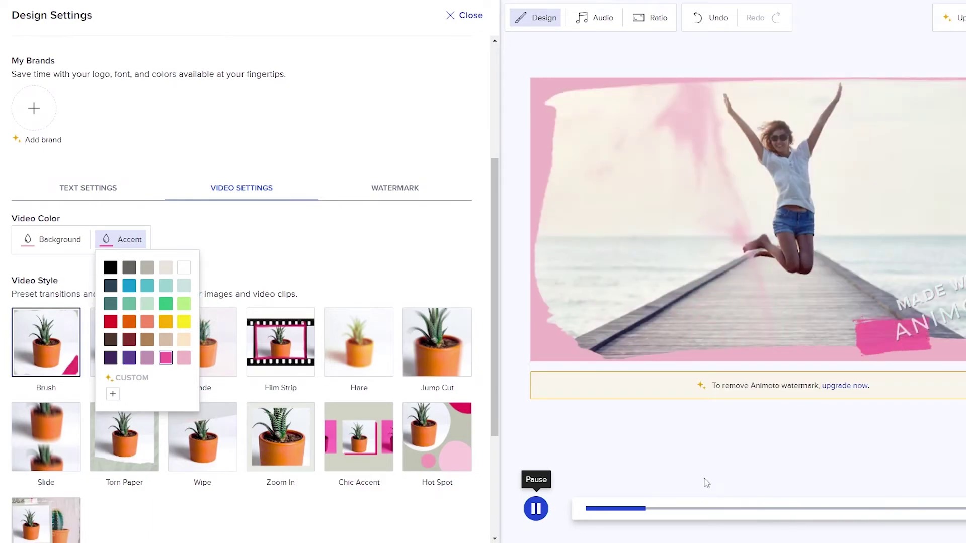
left_click(276, 264)
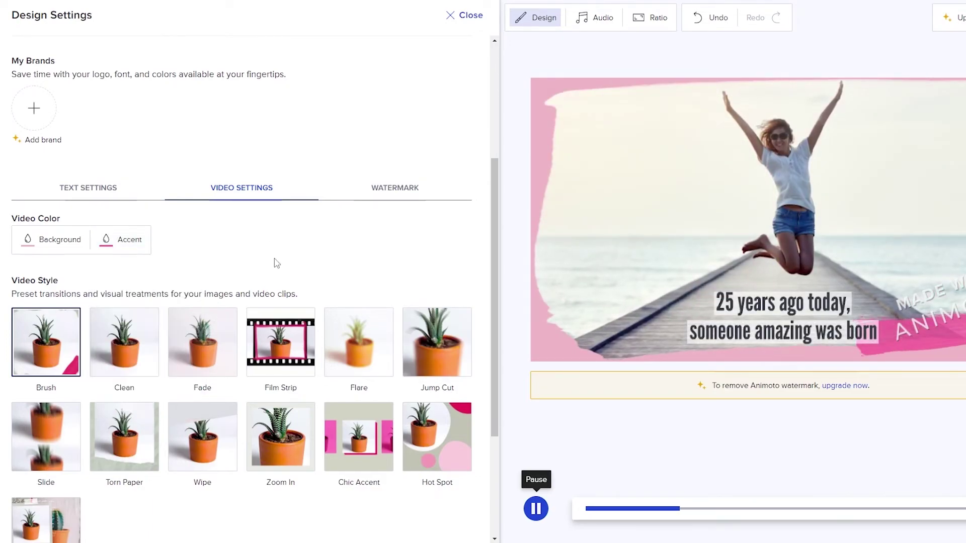
Step: Return to text settings and browse the fonts, keeping the title font LeagueGothic
left_click(91, 193)
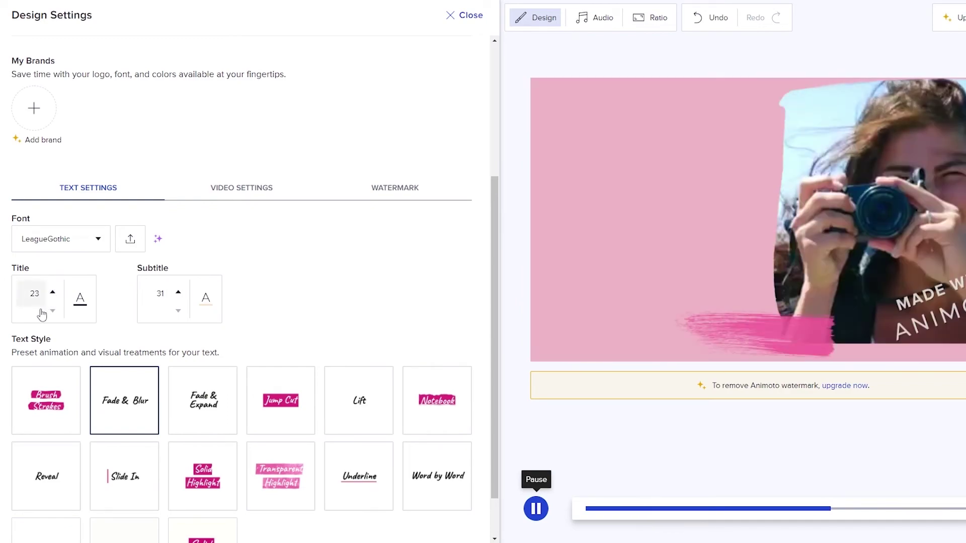
scroll(363, 281, "down", 2)
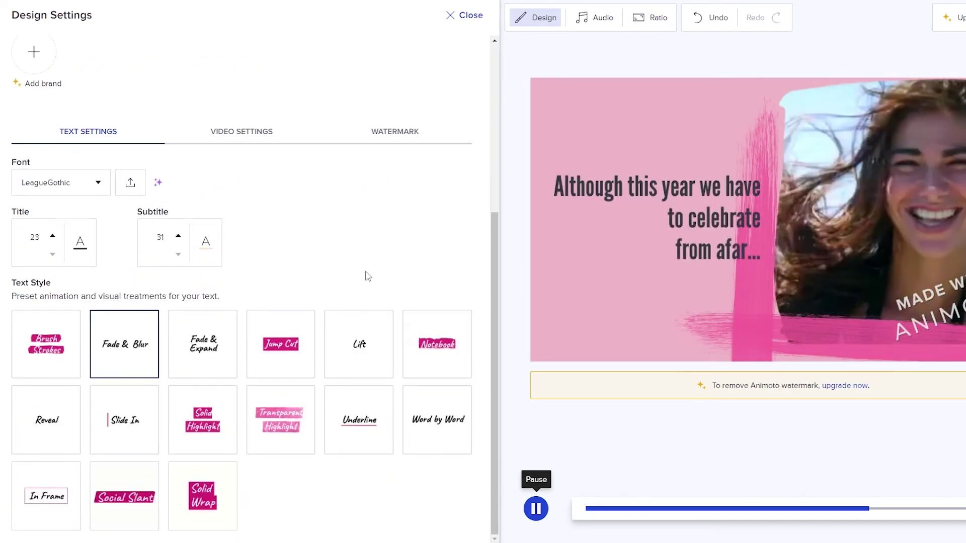
scroll(65, 297, "up", 5)
scroll(95, 228, "down", 4)
left_click(98, 221)
scroll(60, 354, "down", 10)
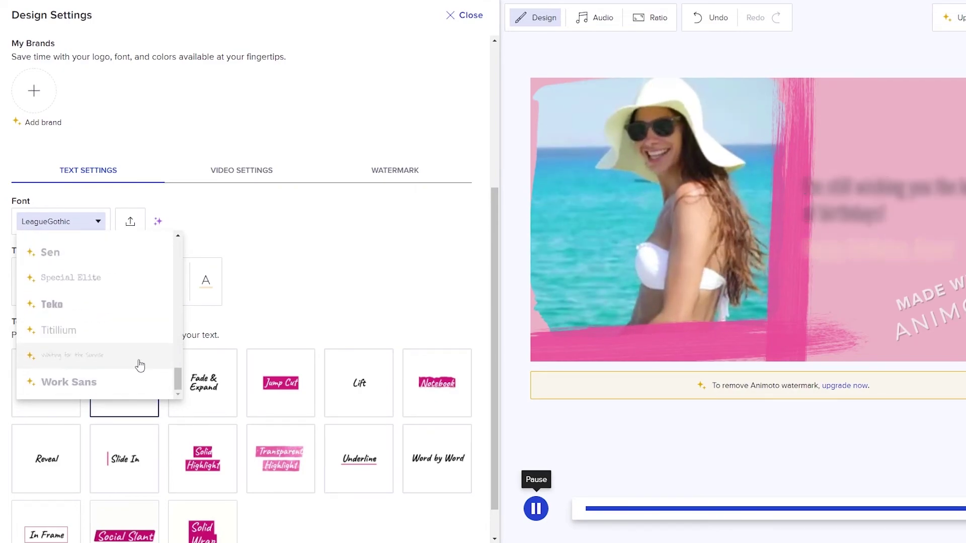
scroll(144, 364, "up", 10)
left_click(336, 252)
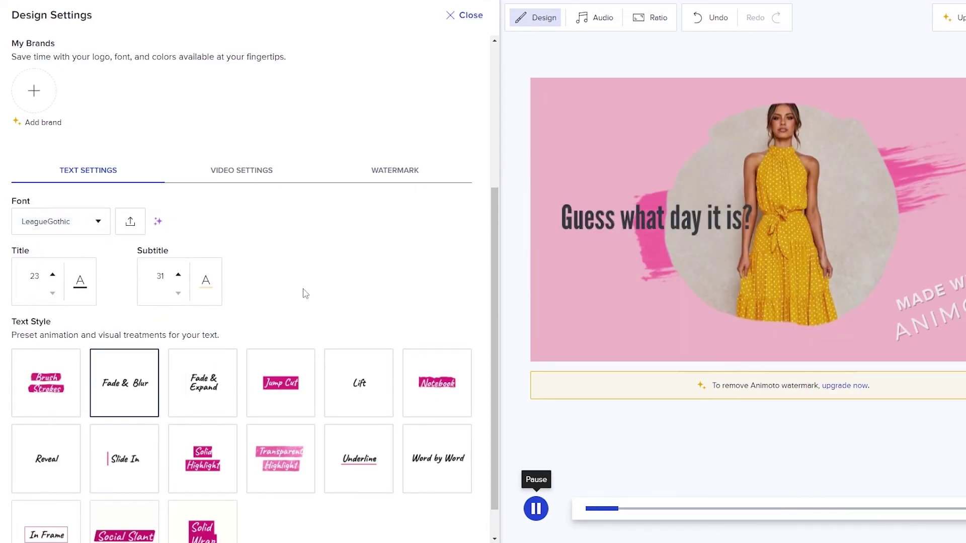
scroll(303, 291, "up", 5)
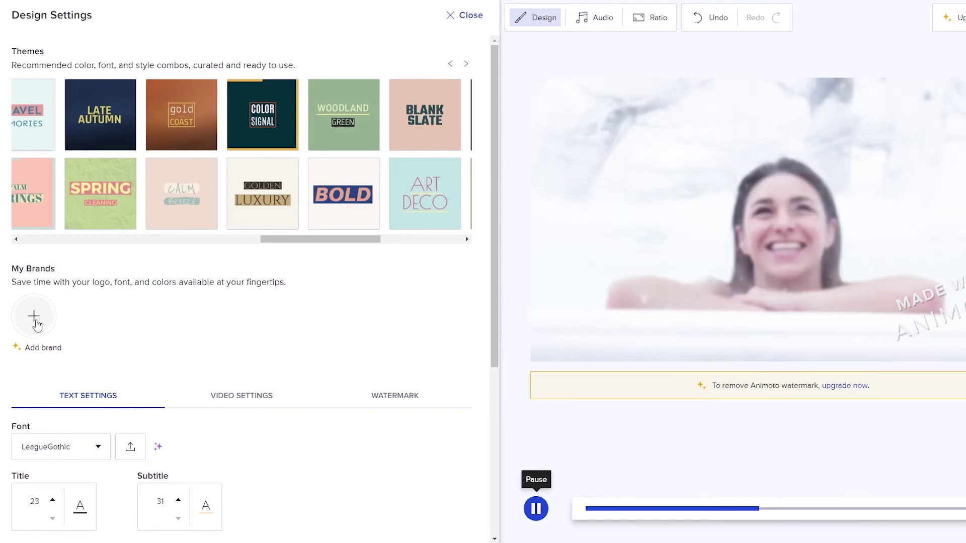
Step: Look through the Audio panel's music options for the birthday video
left_click(583, 24)
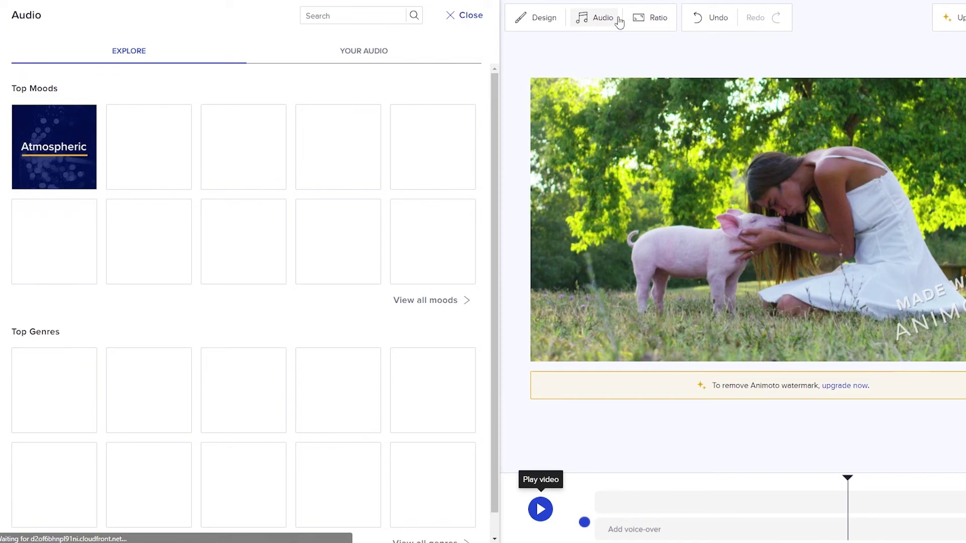
scroll(155, 229, "down", 1)
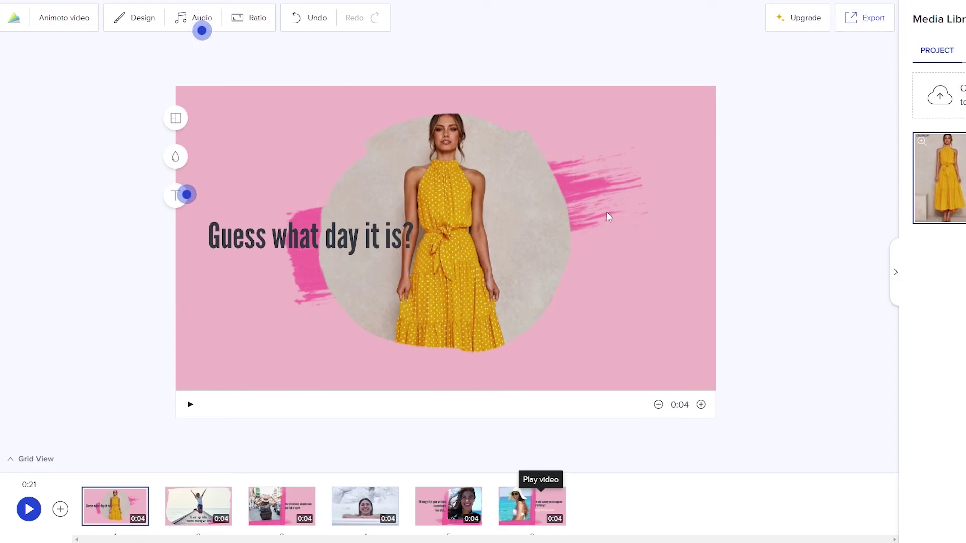
Step: Export the video to bring up the 'Great job! Let's share your video' dialog
left_click(873, 26)
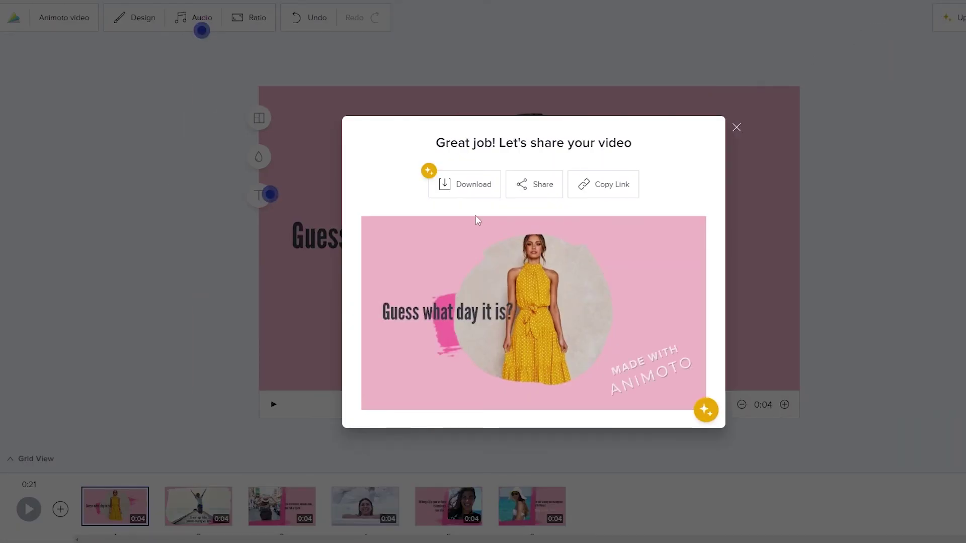